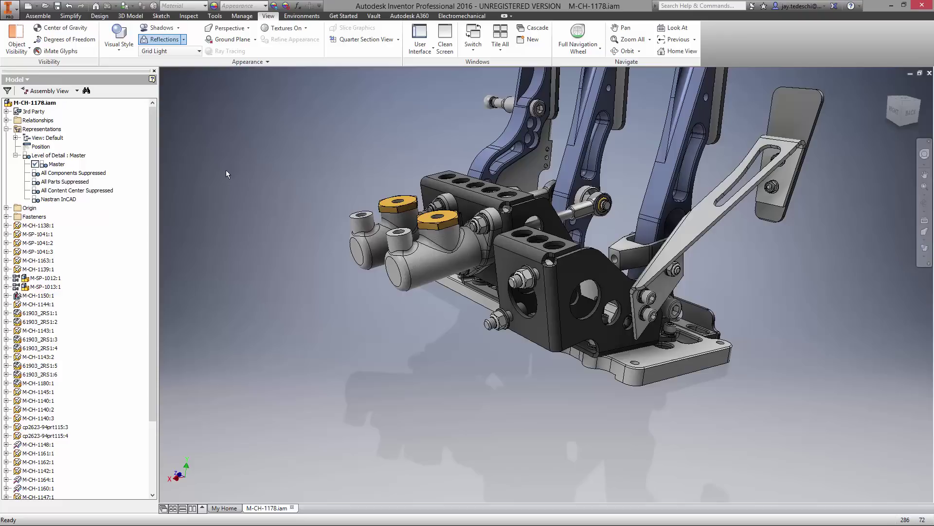
Import CP2623_2.SLDPRT as a single referenced model and view the assembly from the right
{"action": "left_click", "coordinate": [39, 16]}
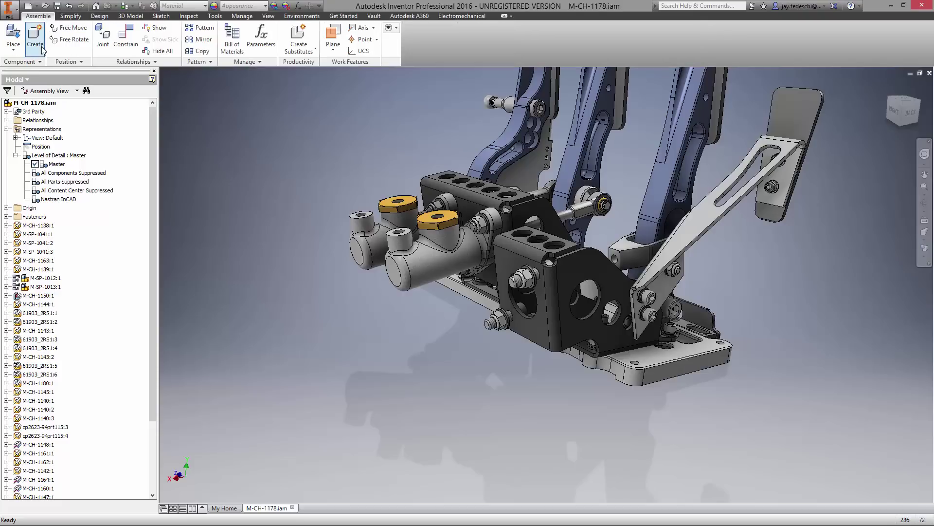
{"action": "left_click", "coordinate": [13, 46]}
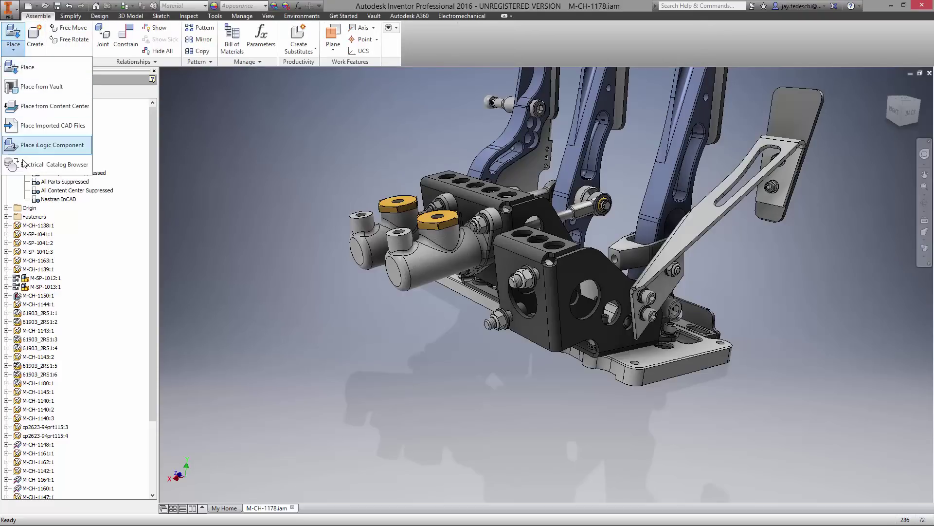
{"action": "left_click", "coordinate": [27, 132]}
{"action": "left_click", "coordinate": [463, 231]}
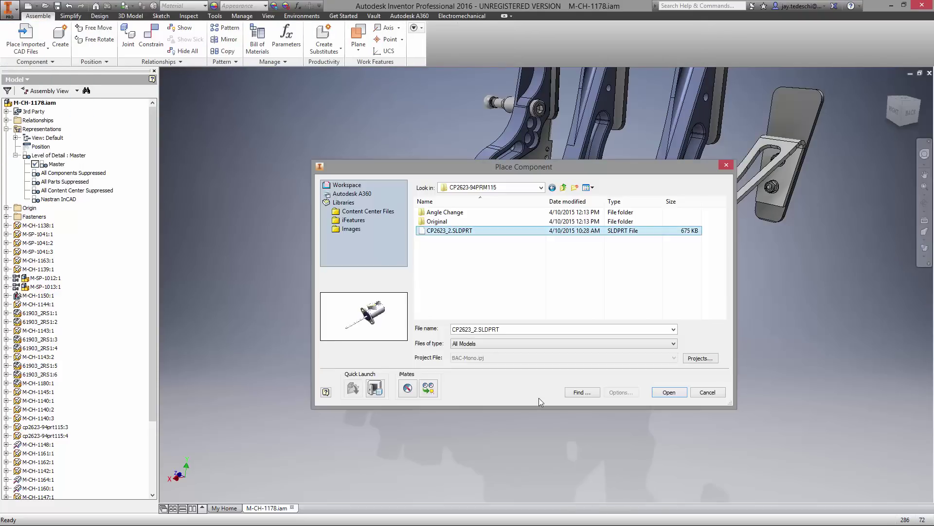
{"action": "left_click", "coordinate": [670, 393]}
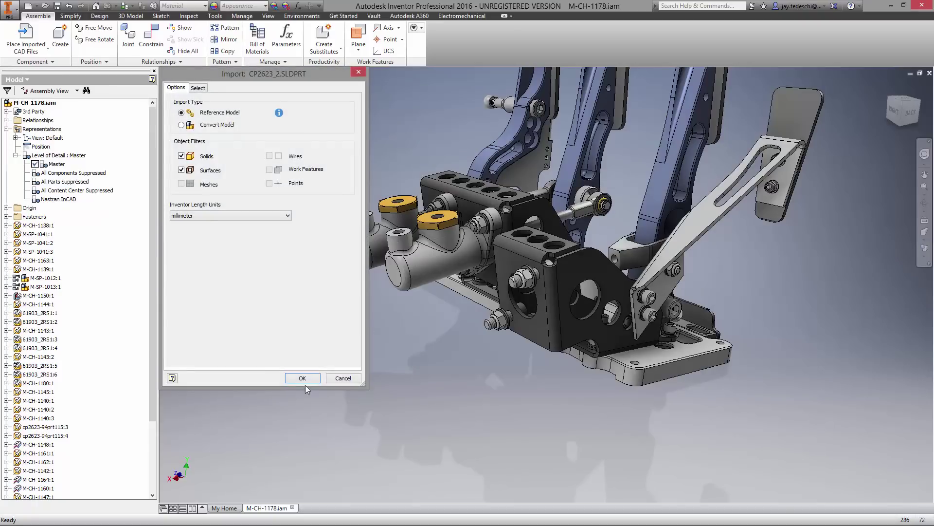
{"action": "left_click", "coordinate": [302, 378]}
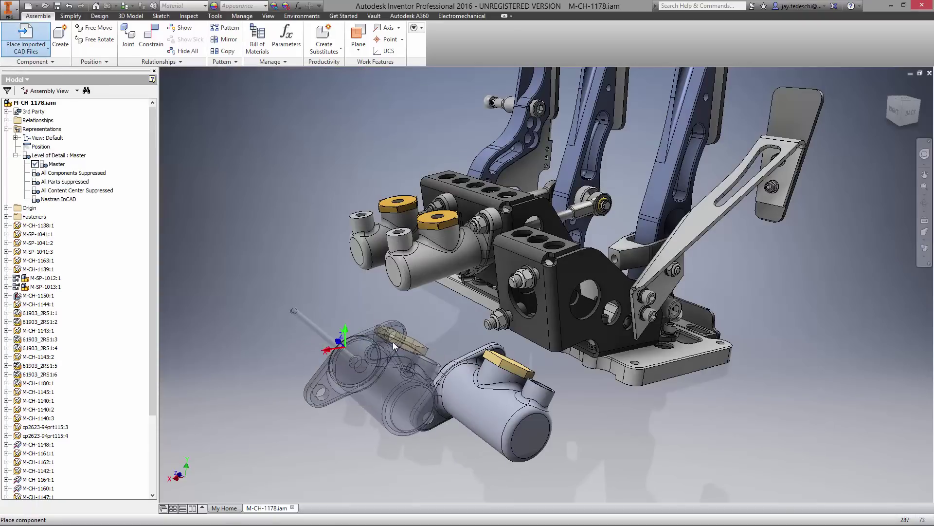
{"action": "key", "text": "Escape"}
{"action": "key", "text": "F5"}
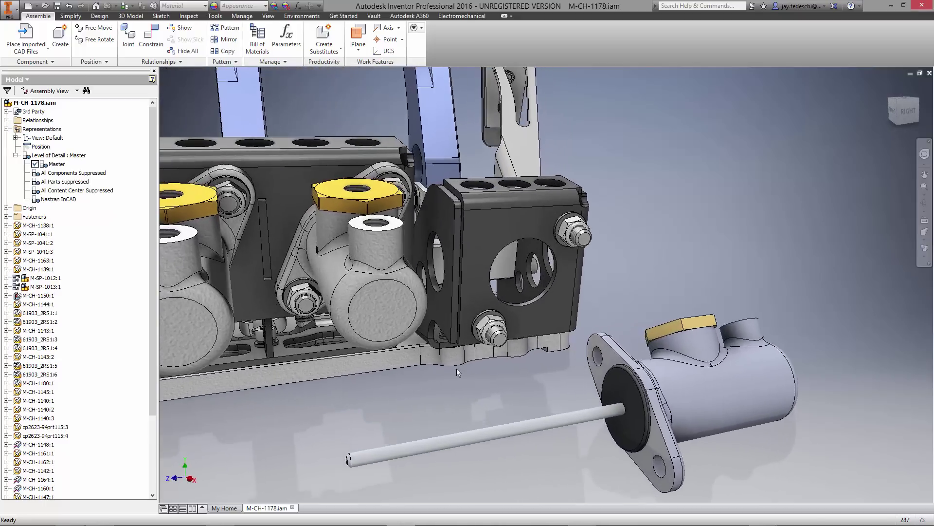
Join the cylinder flange centre to the black block's hole with a rotational joint aligned to the bolt
{"action": "right_click", "coordinate": [710, 206]}
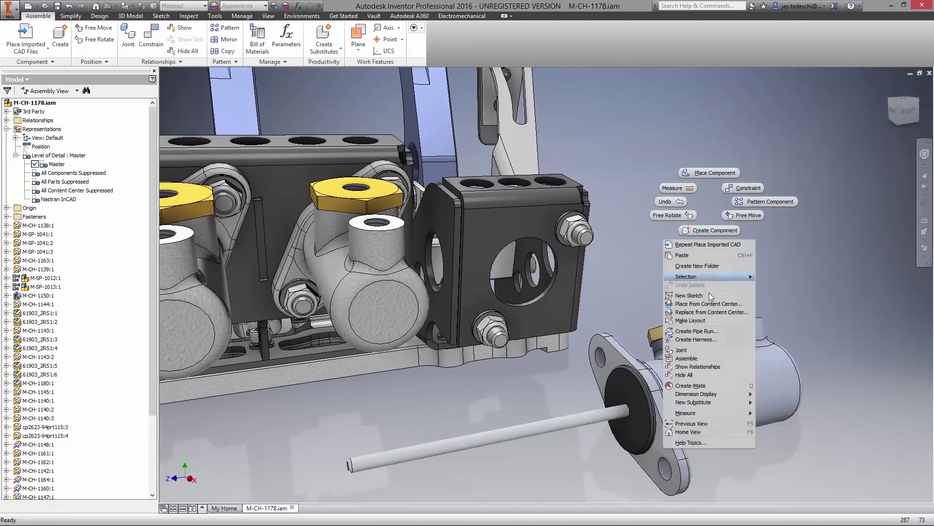
{"action": "left_click", "coordinate": [691, 350]}
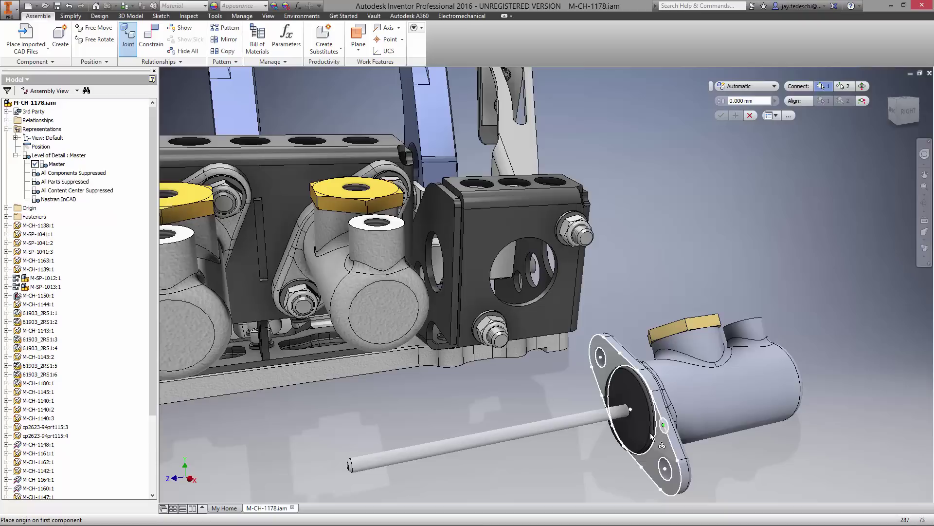
{"action": "left_click", "coordinate": [631, 409]}
{"action": "left_click", "coordinate": [524, 273]}
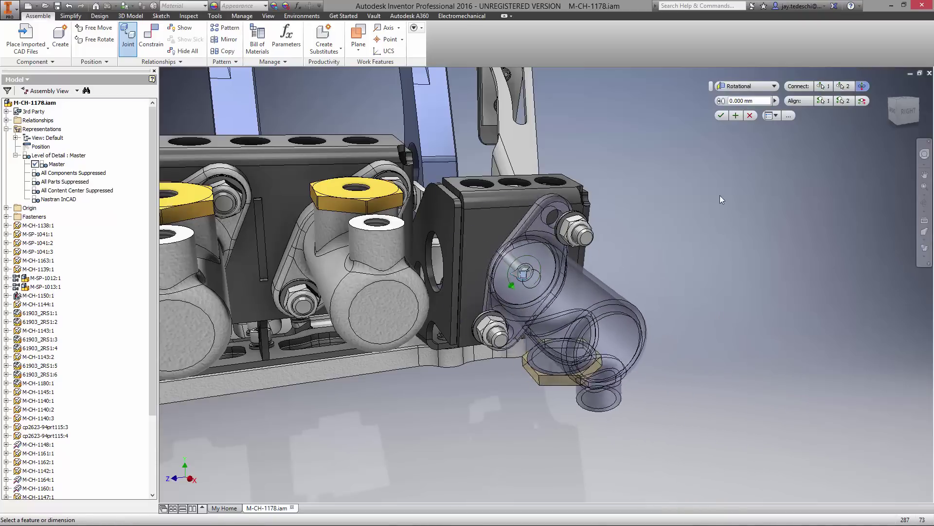
{"action": "left_click", "coordinate": [822, 102]}
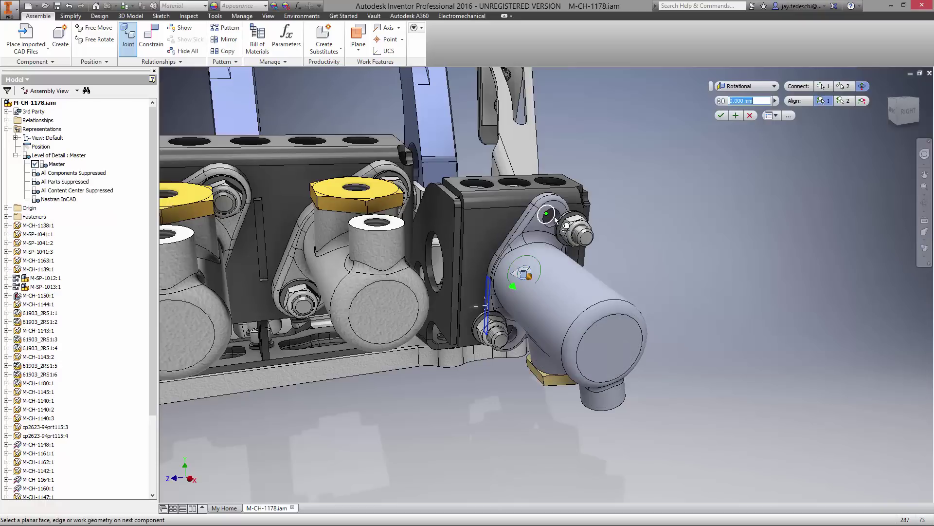
{"action": "left_click", "coordinate": [554, 216]}
{"action": "left_click", "coordinate": [478, 320]}
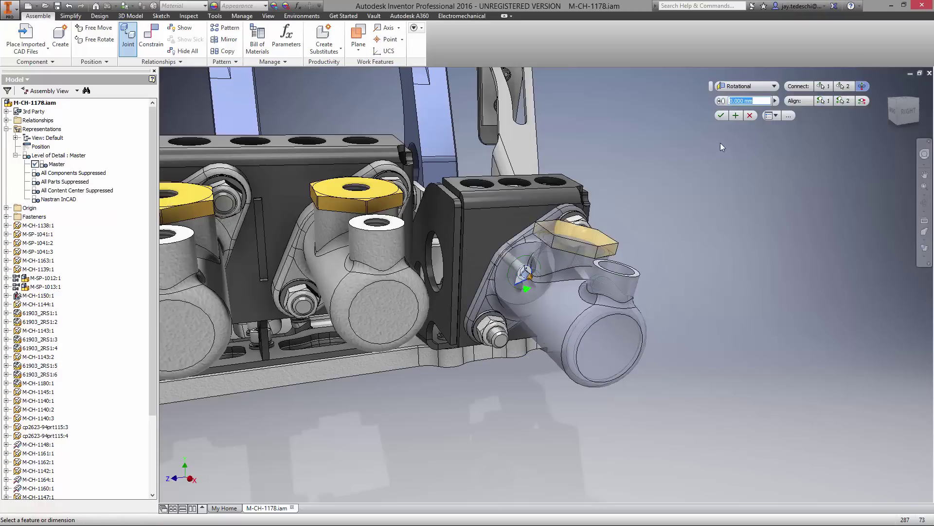
{"action": "left_click", "coordinate": [721, 115]}
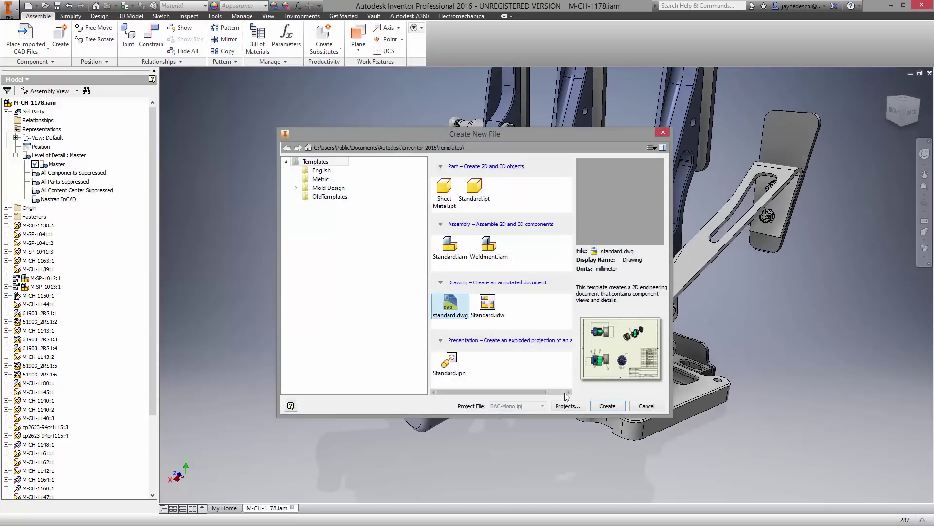
Start a standard.dwg drawing and place a 1/2 scale base view at the sheet's lower left
{"action": "left_click", "coordinate": [607, 406]}
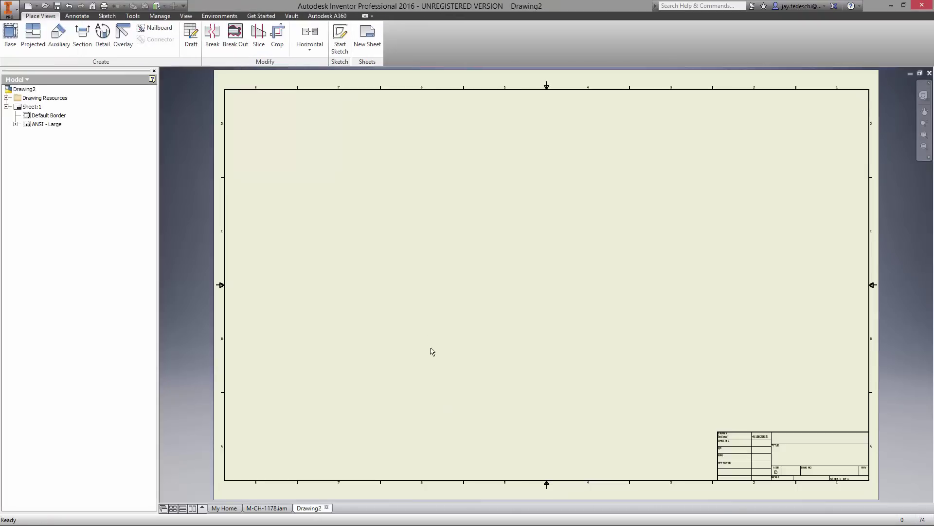
{"action": "right_click", "coordinate": [417, 262]}
{"action": "left_click", "coordinate": [419, 239]}
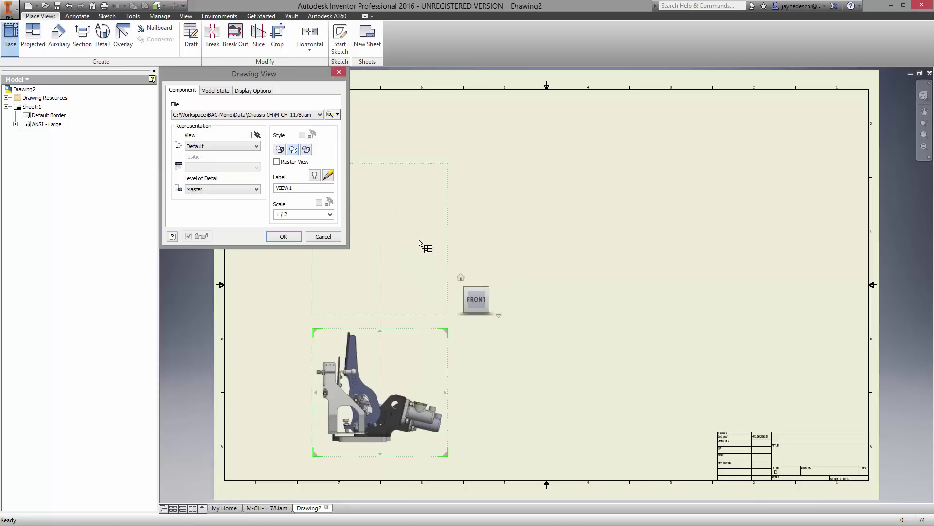
{"action": "left_click_drag", "start_coordinate": [448, 332], "coordinate": [461, 278]}
{"action": "left_click", "coordinate": [329, 215]}
{"action": "left_click", "coordinate": [283, 225]}
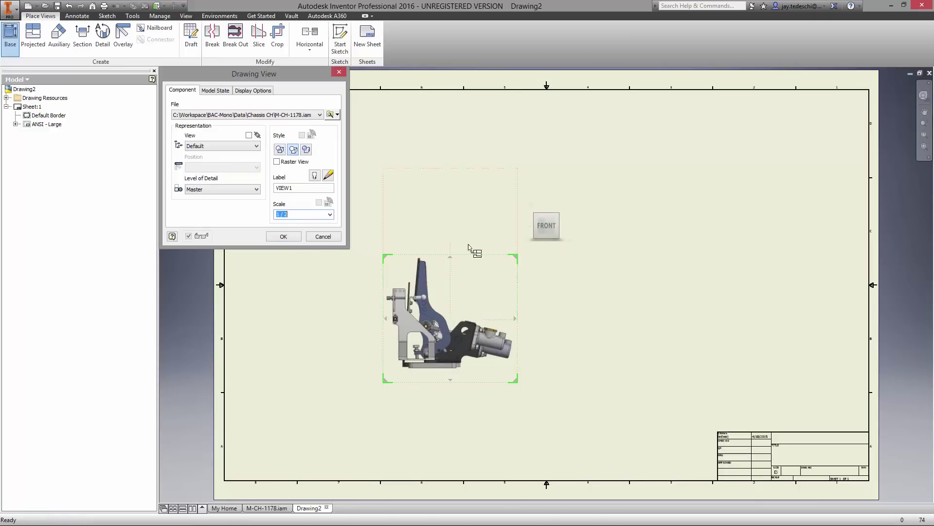
{"action": "left_click_drag", "start_coordinate": [448, 312], "coordinate": [326, 383]}
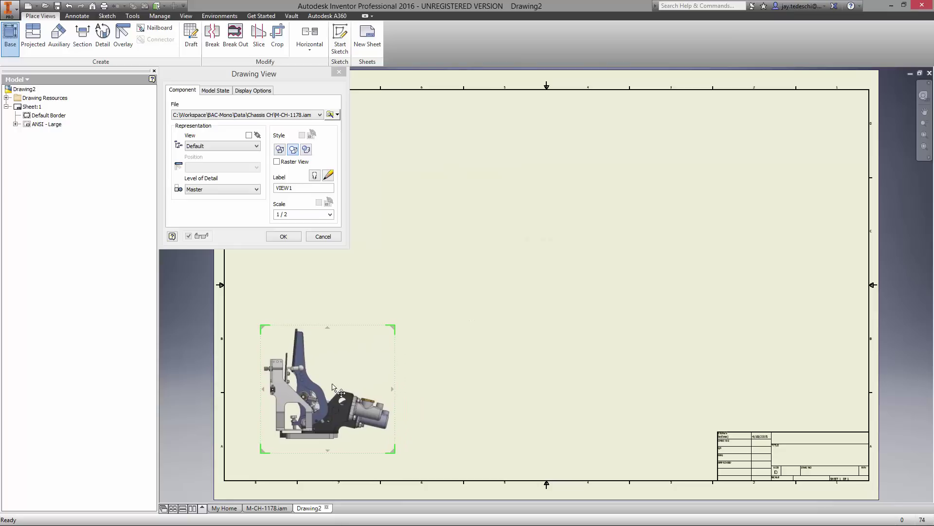
Add side, top and isometric projected views with the base view in Right orientation
{"action": "left_click", "coordinate": [557, 397]}
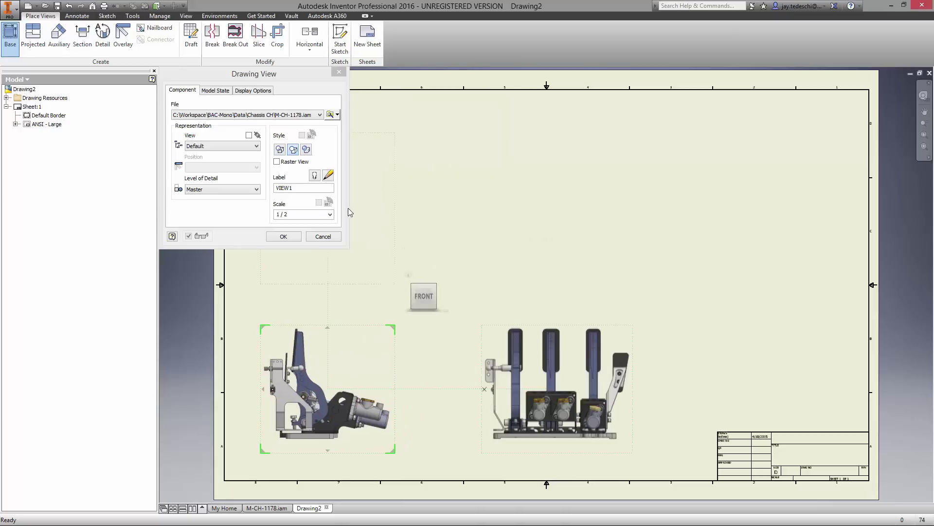
{"action": "left_click", "coordinate": [361, 201]}
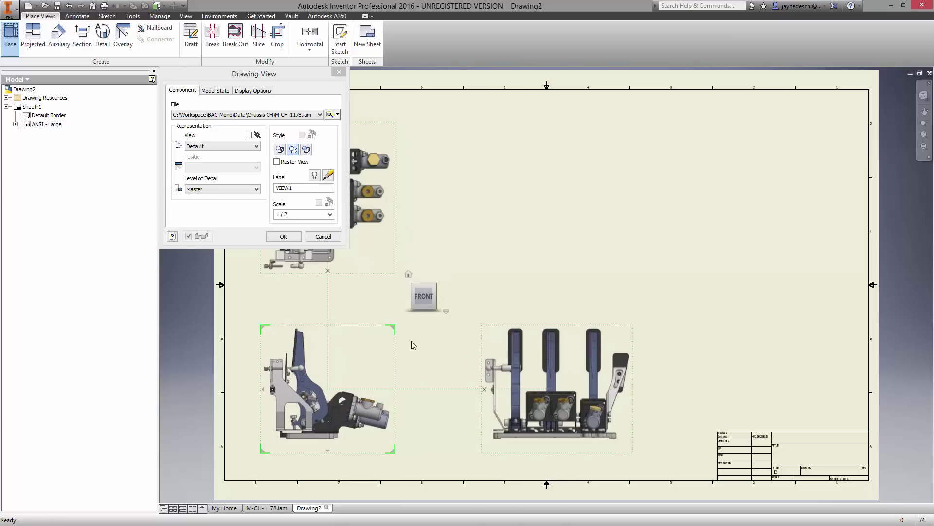
{"action": "left_click", "coordinate": [441, 297]}
{"action": "left_click", "coordinate": [560, 206]}
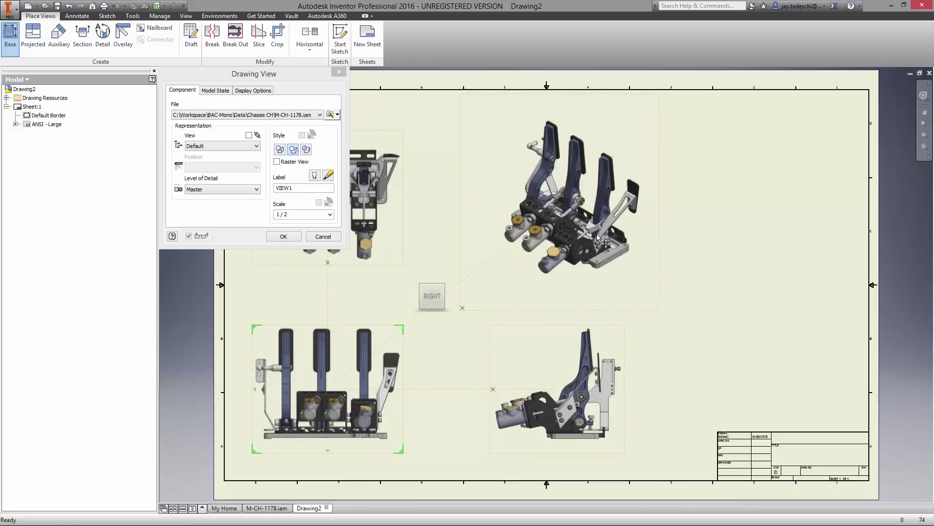
{"action": "left_click", "coordinate": [283, 236]}
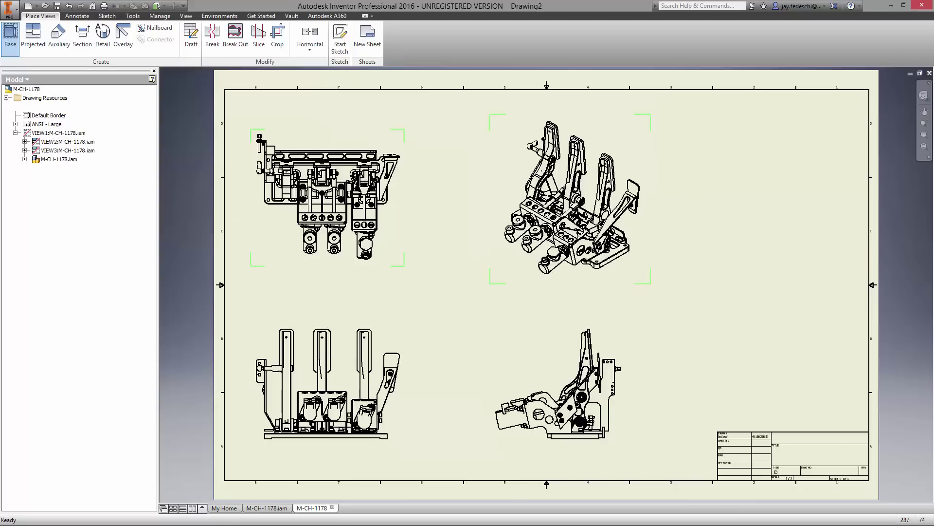
Change the isometric view's style to Shaded
{"action": "right_click", "coordinate": [642, 228]}
{"action": "left_click", "coordinate": [639, 253]}
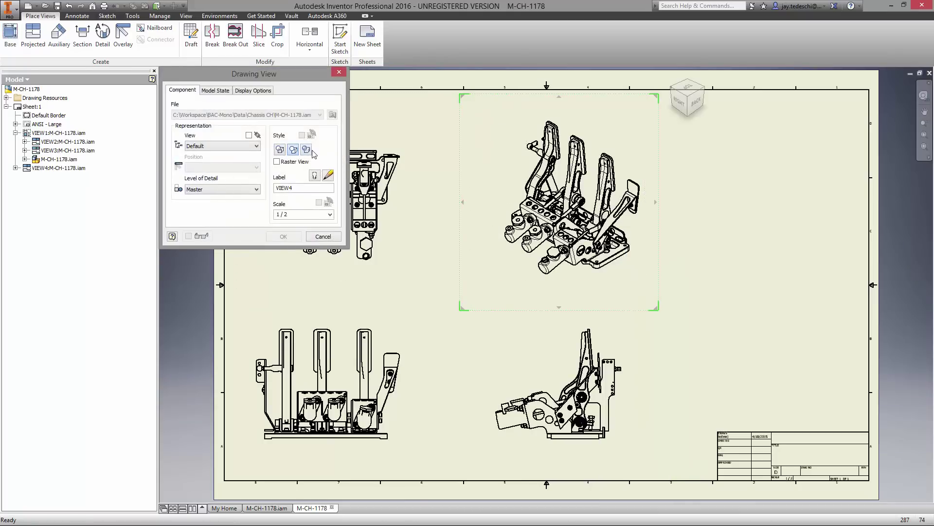
{"action": "left_click", "coordinate": [293, 238]}
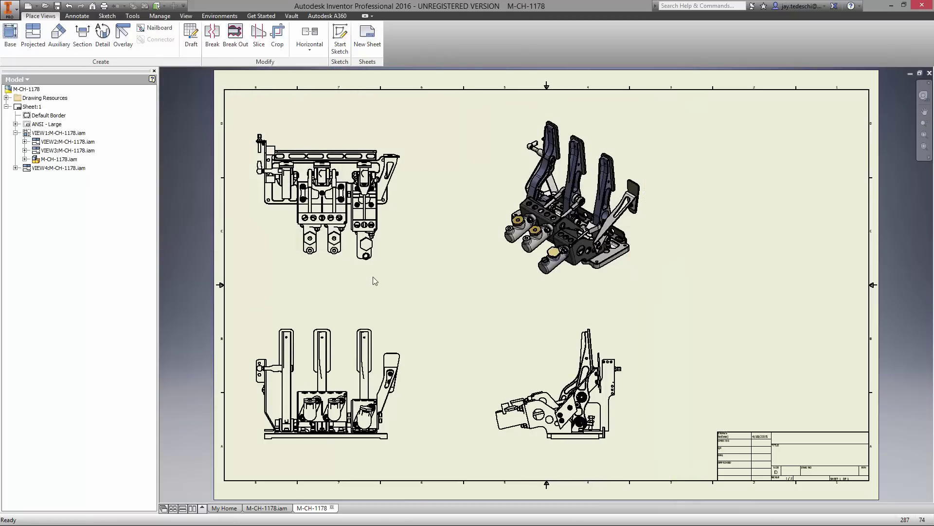
Add a parts list from the isometric view at the sheet's top-right corner
{"action": "left_click", "coordinate": [77, 16]}
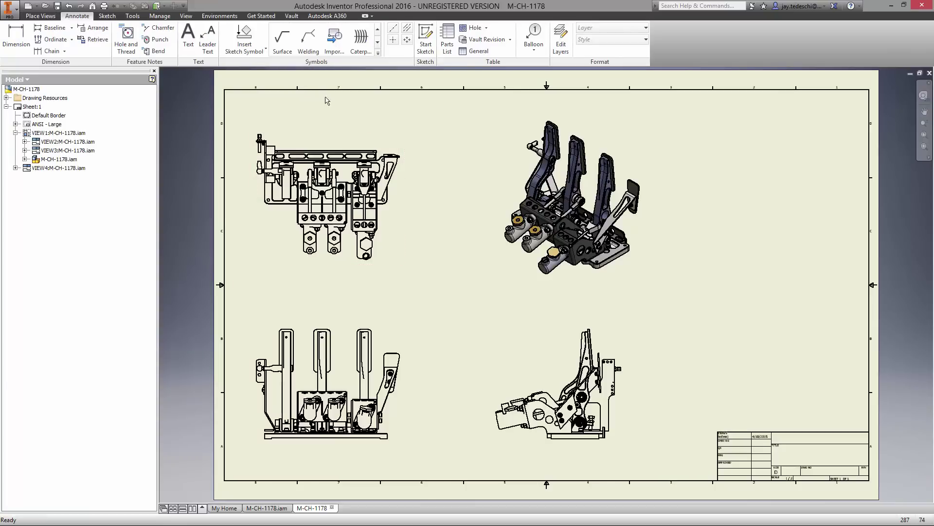
{"action": "left_click", "coordinate": [453, 54]}
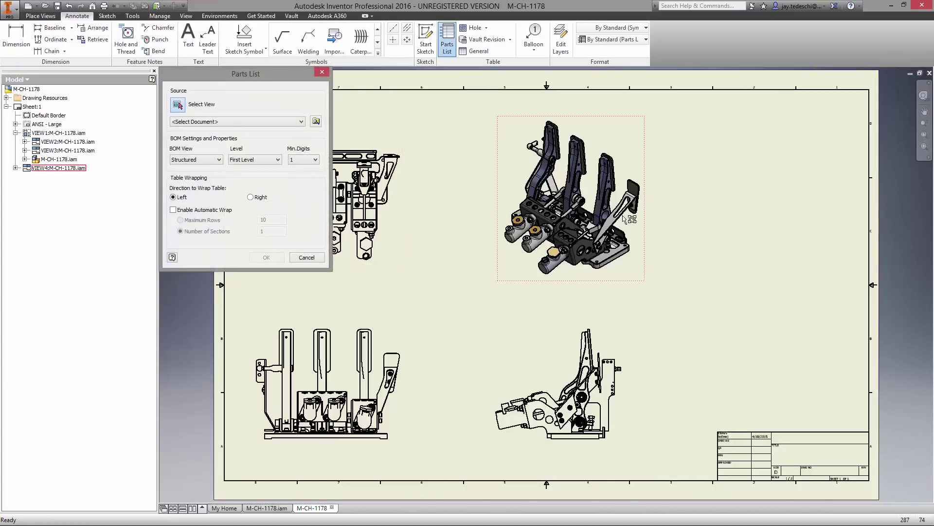
{"action": "left_click", "coordinate": [638, 219]}
{"action": "left_click", "coordinate": [266, 258]}
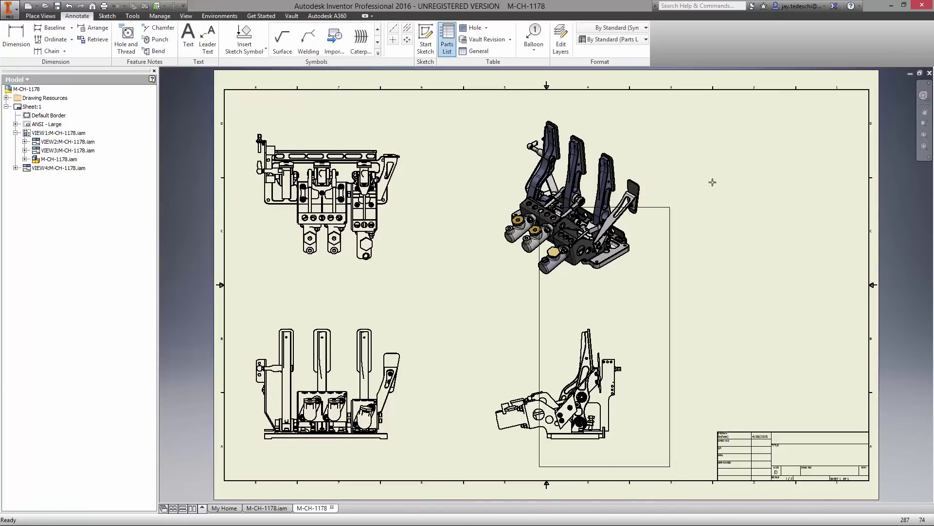
{"action": "left_click", "coordinate": [871, 90]}
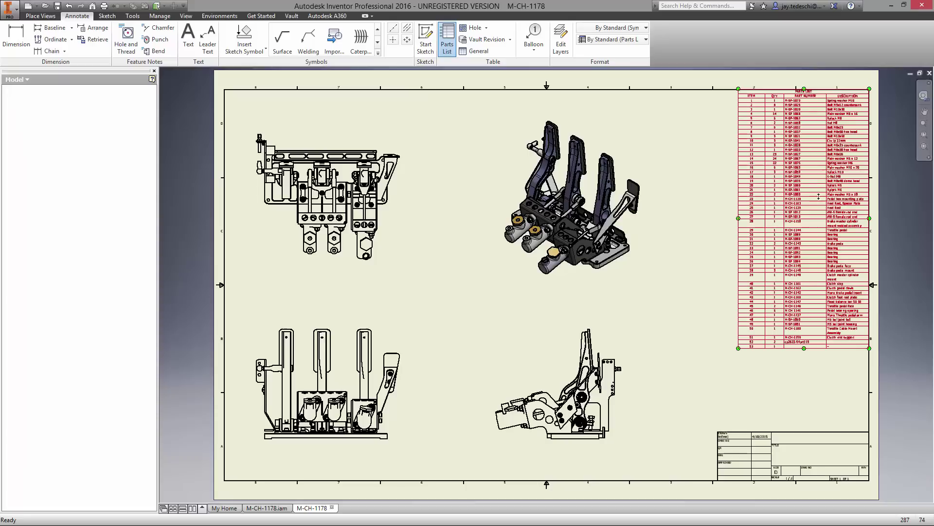
Auto-balloon the pedal base components in the isometric view, with the balloon row below the assembly
{"action": "scroll", "coordinate": [709, 378], "scroll_direction": "up", "scroll_amount": 3}
{"action": "scroll", "coordinate": [709, 378], "scroll_direction": "up", "scroll_amount": 2}
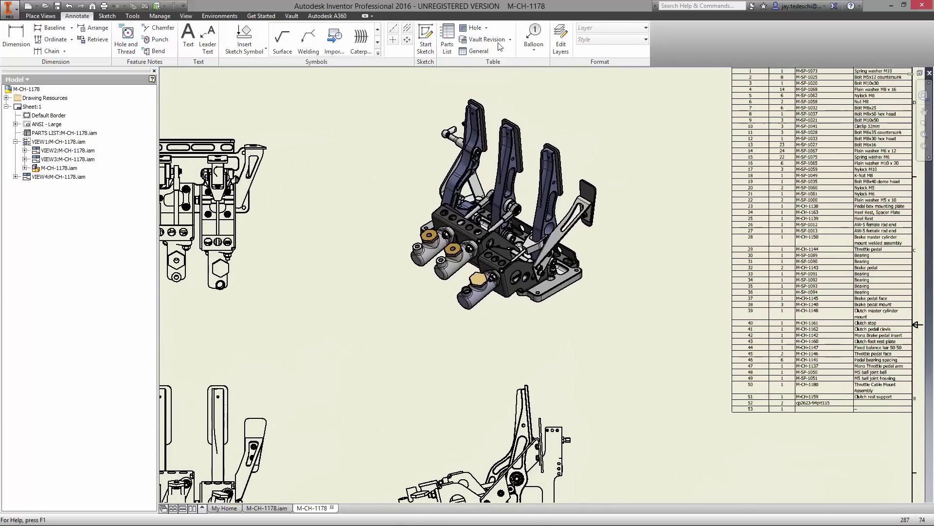
{"action": "left_click", "coordinate": [534, 50]}
{"action": "left_click", "coordinate": [543, 88]}
{"action": "left_click", "coordinate": [603, 265]}
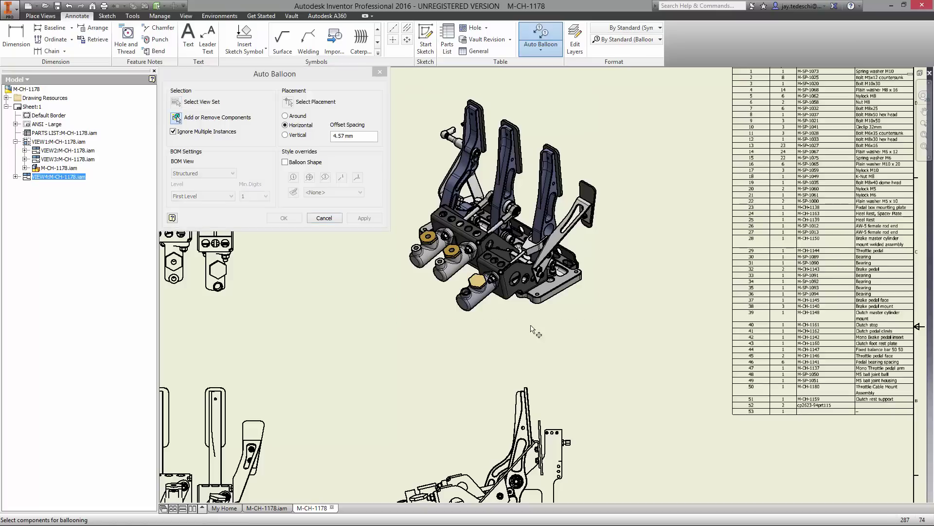
{"action": "left_click_drag", "start_coordinate": [536, 331], "coordinate": [408, 203]}
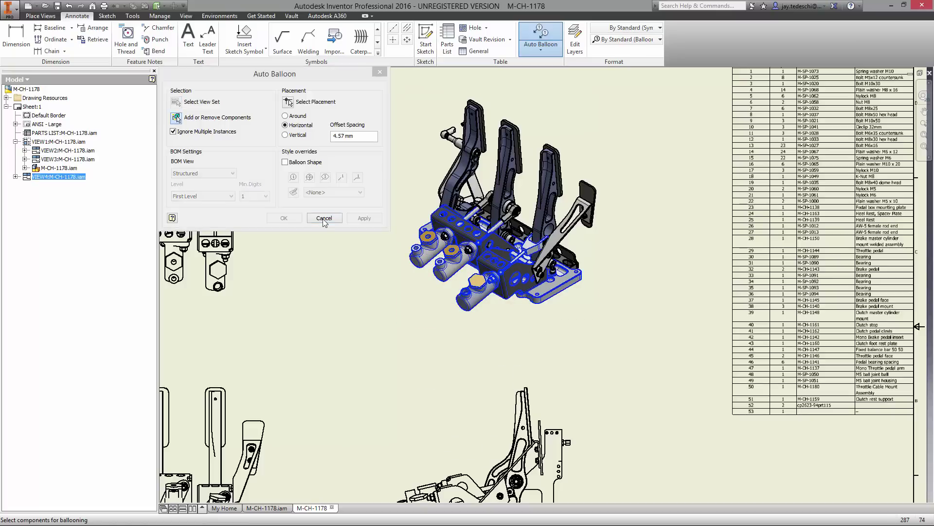
{"action": "left_click", "coordinate": [399, 343]}
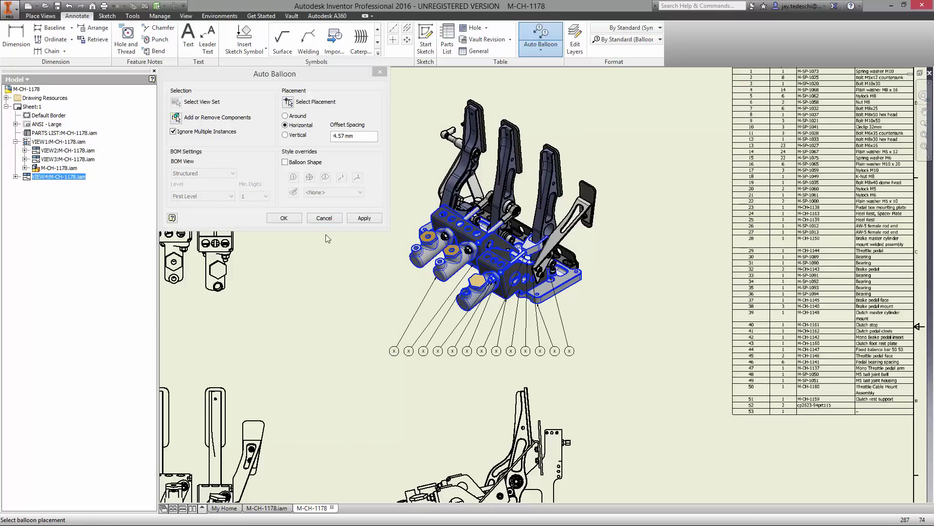
{"action": "left_click", "coordinate": [284, 219]}
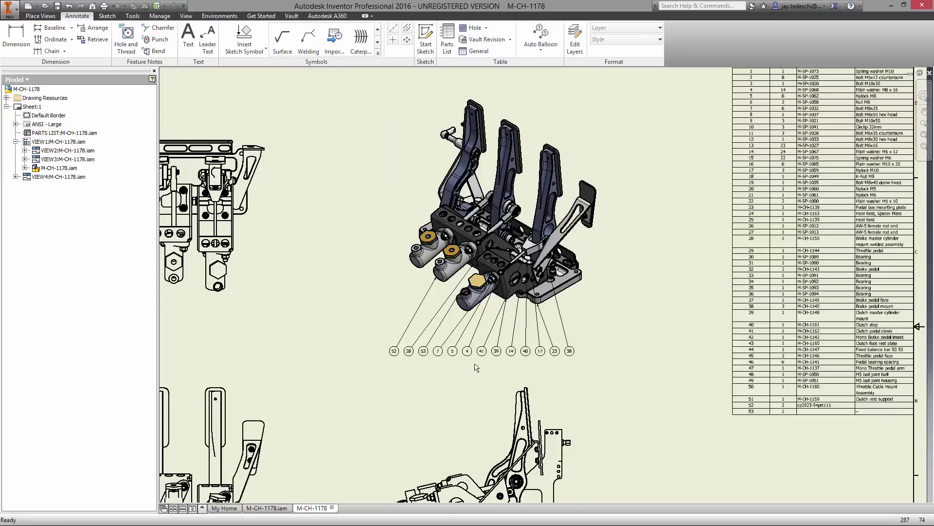
Offset-align the leftmost balloons 52 through 4 against a reference edge to form a staggered line
{"action": "left_click_drag", "start_coordinate": [476, 368], "coordinate": [372, 341]}
{"action": "right_click", "coordinate": [352, 283]}
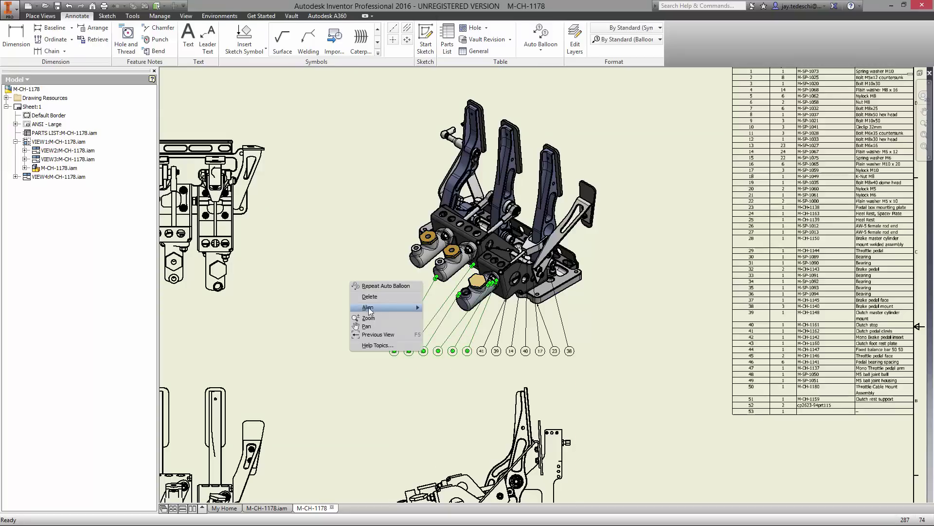
{"action": "mouse_move", "coordinate": [369, 308]}
{"action": "left_click", "coordinate": [460, 338]}
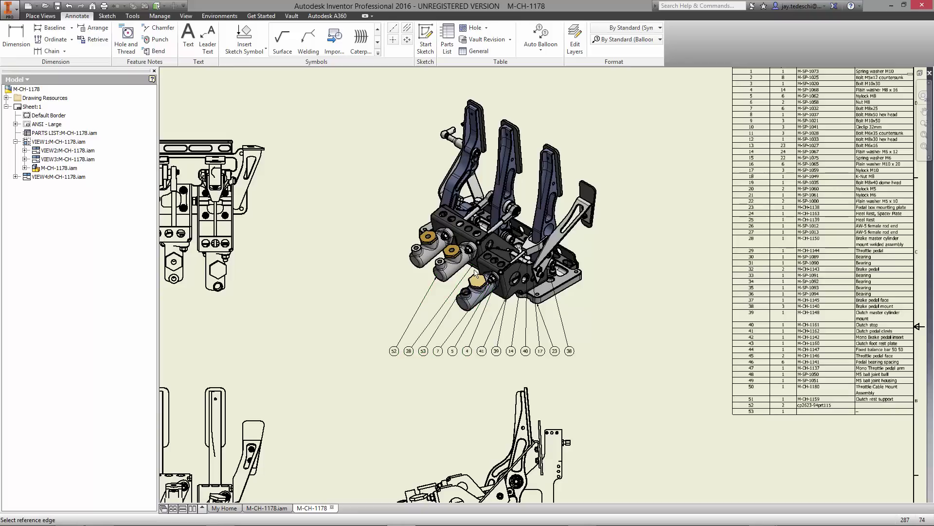
{"action": "left_click", "coordinate": [476, 269]}
{"action": "left_click", "coordinate": [435, 340]}
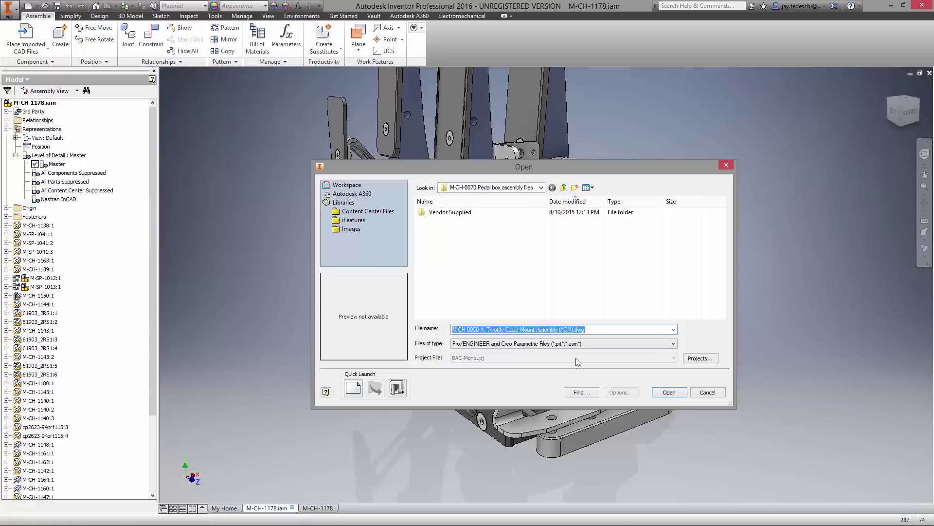
Filter the Open dialog to STEP files and open M-CH-1184.stp
{"action": "left_click", "coordinate": [566, 344]}
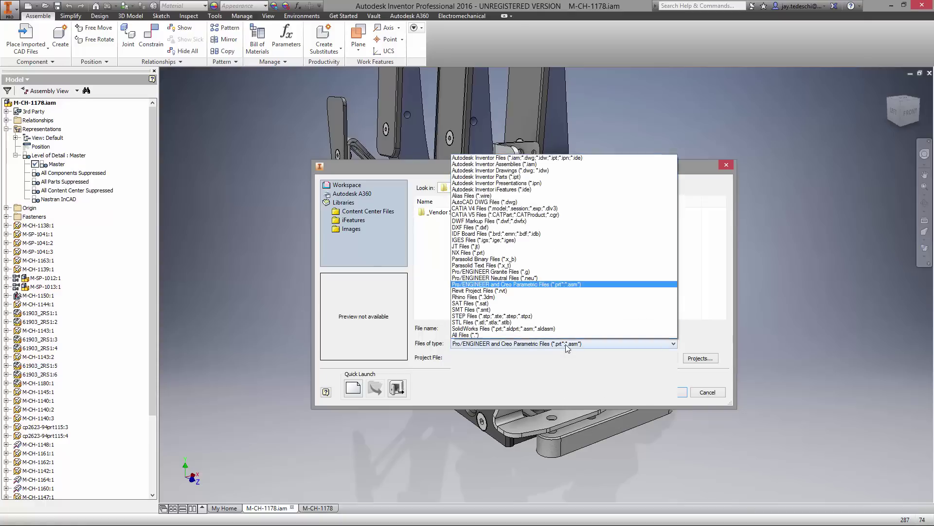
{"action": "left_click", "coordinate": [489, 317]}
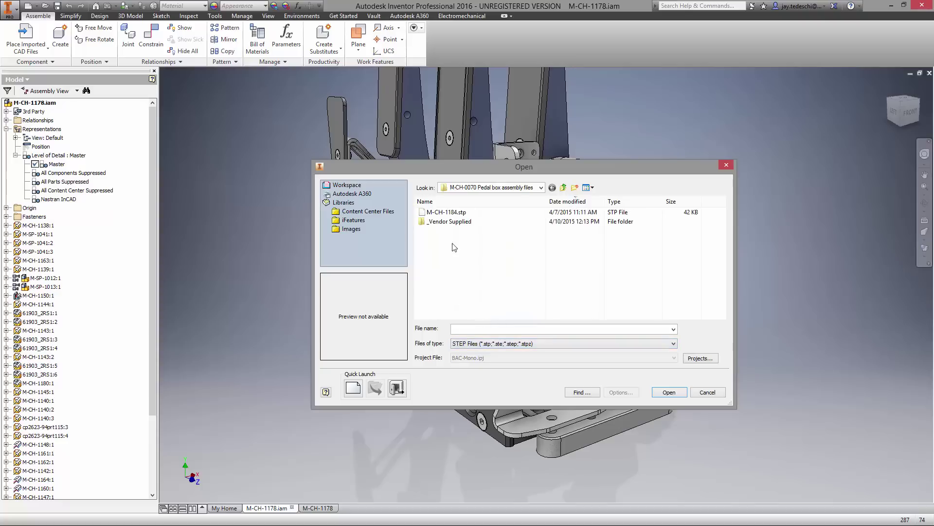
{"action": "left_click", "coordinate": [458, 214]}
{"action": "left_click", "coordinate": [670, 393]}
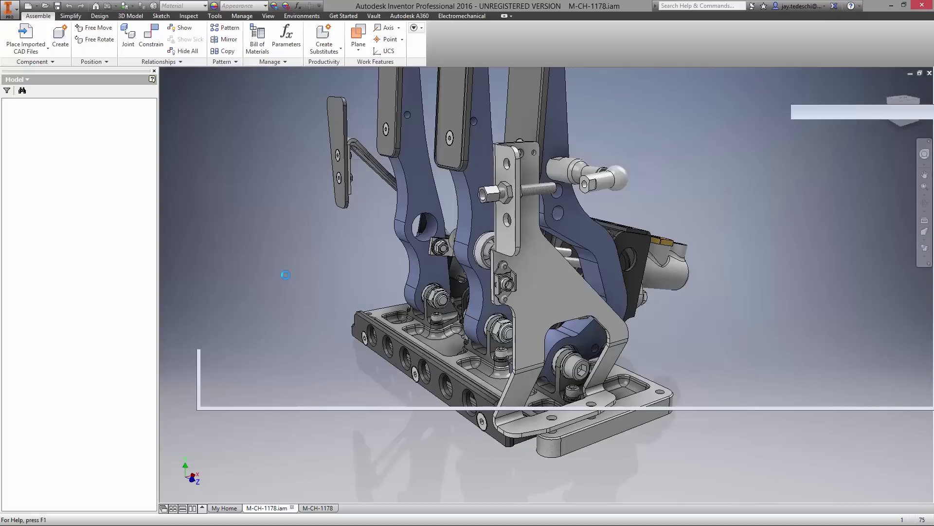
Load M-CH-1184 and convert it to 3 mm sheet metal using the flange face as base
{"action": "left_click", "coordinate": [302, 378]}
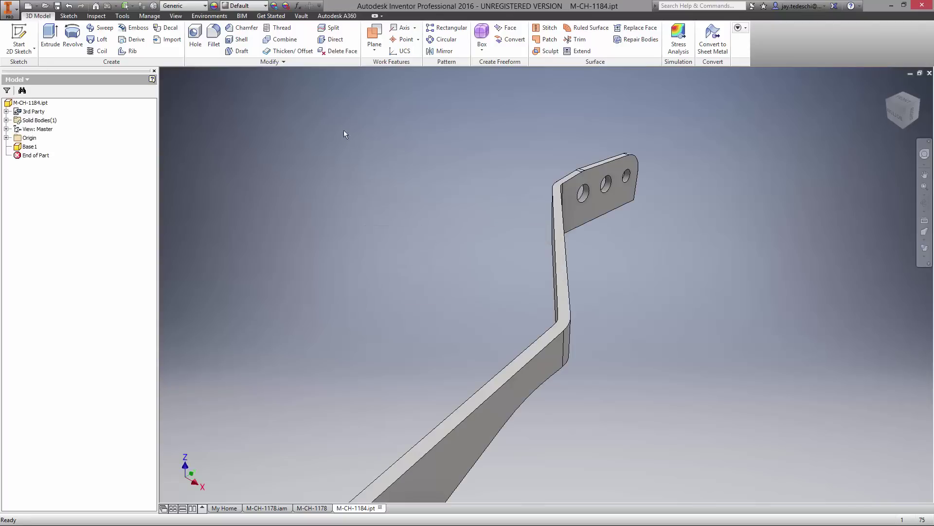
{"action": "left_click", "coordinate": [206, 17]}
{"action": "left_click", "coordinate": [323, 36]}
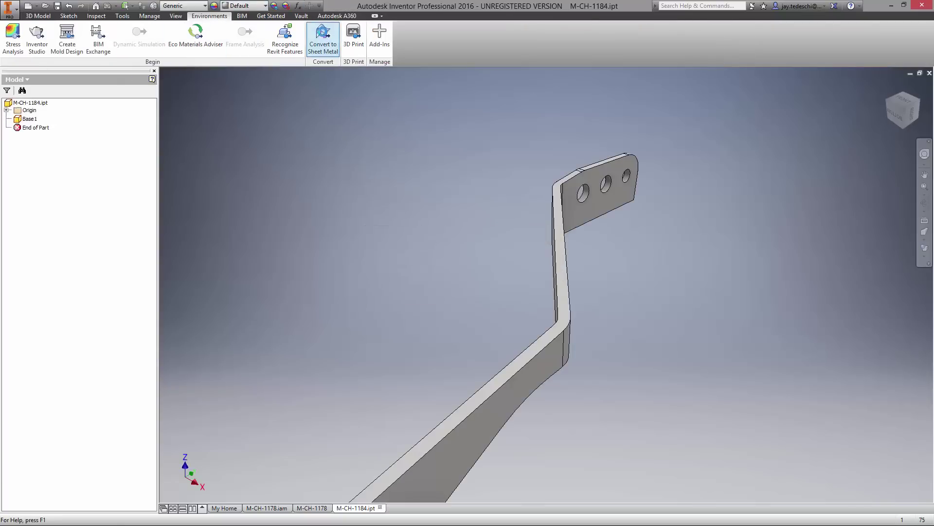
{"action": "left_click", "coordinate": [598, 205]}
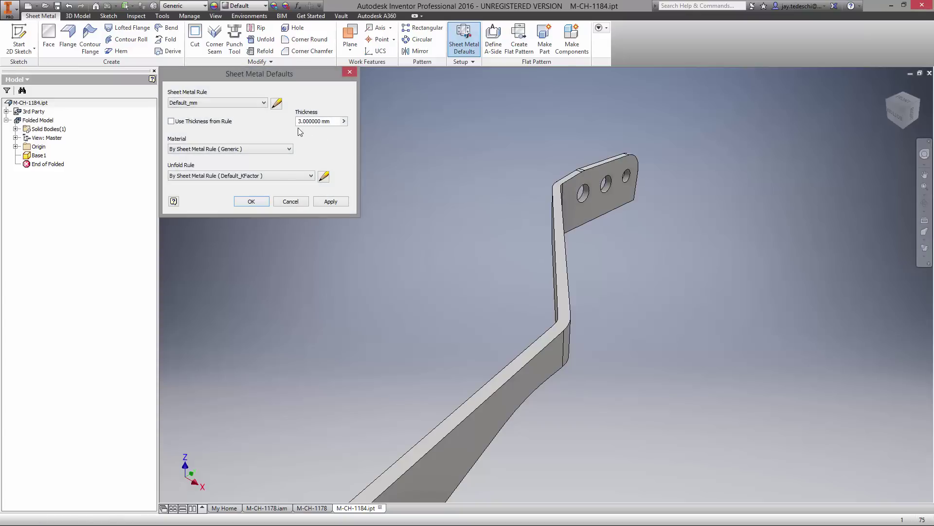
{"action": "left_click", "coordinate": [252, 202]}
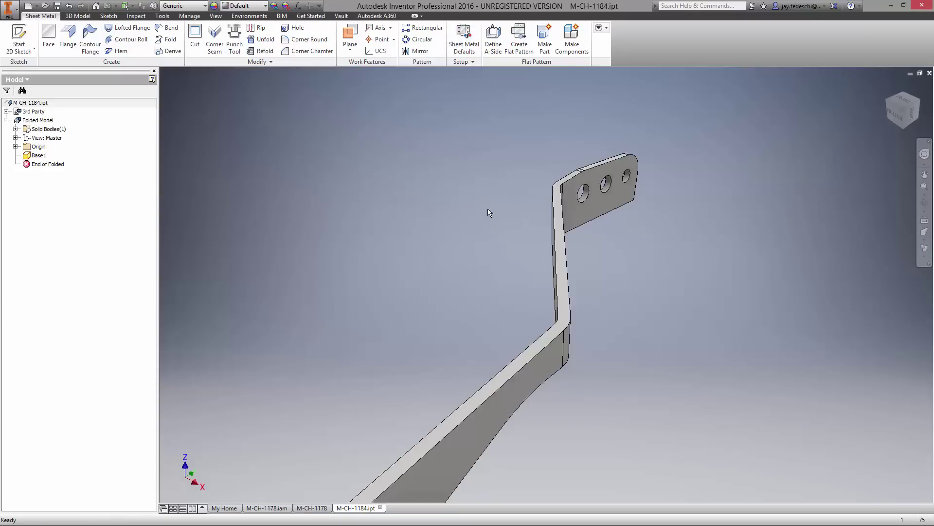
{"action": "key", "text": "F5"}
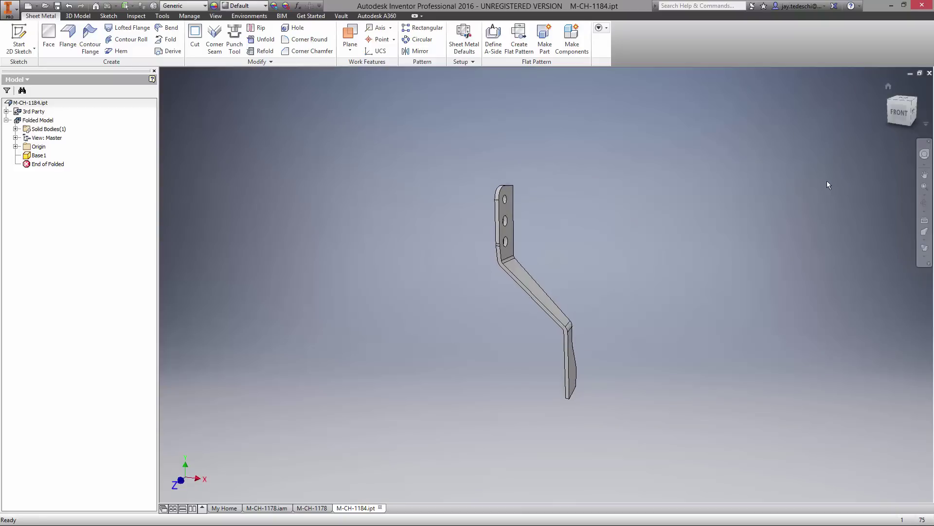
{"action": "left_click", "coordinate": [15, 146]}
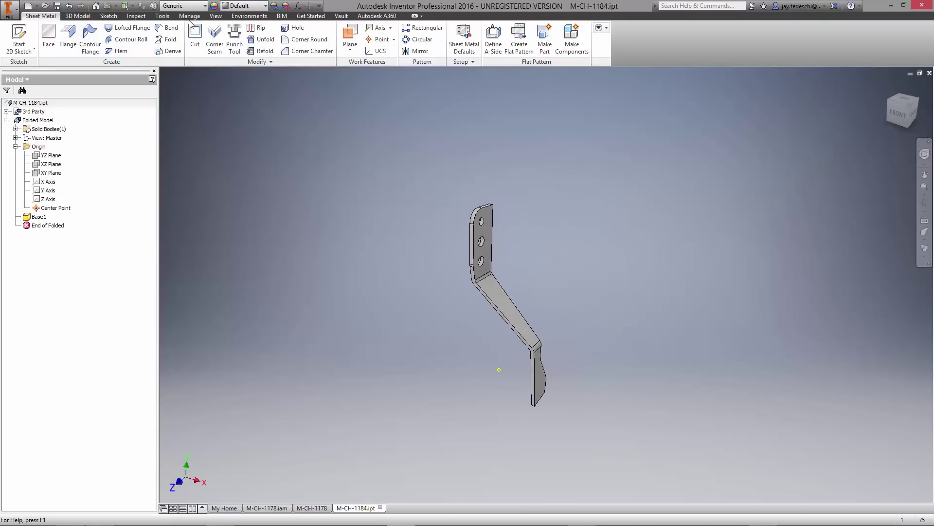
Import the Throttle Cable Mount Assembly DWG onto the XY Plane anchored at the Center Point
{"action": "left_click", "coordinate": [190, 18]}
{"action": "left_click", "coordinate": [232, 51]}
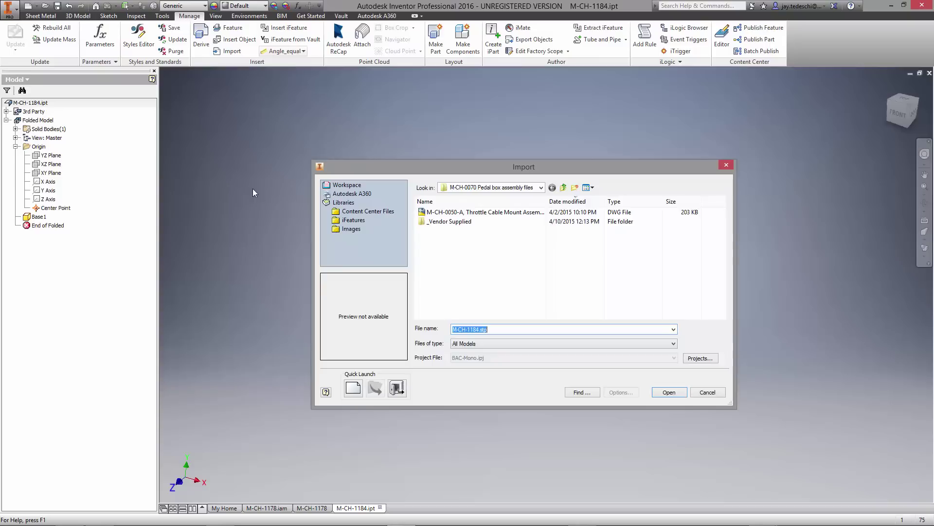
{"action": "left_click", "coordinate": [491, 213]}
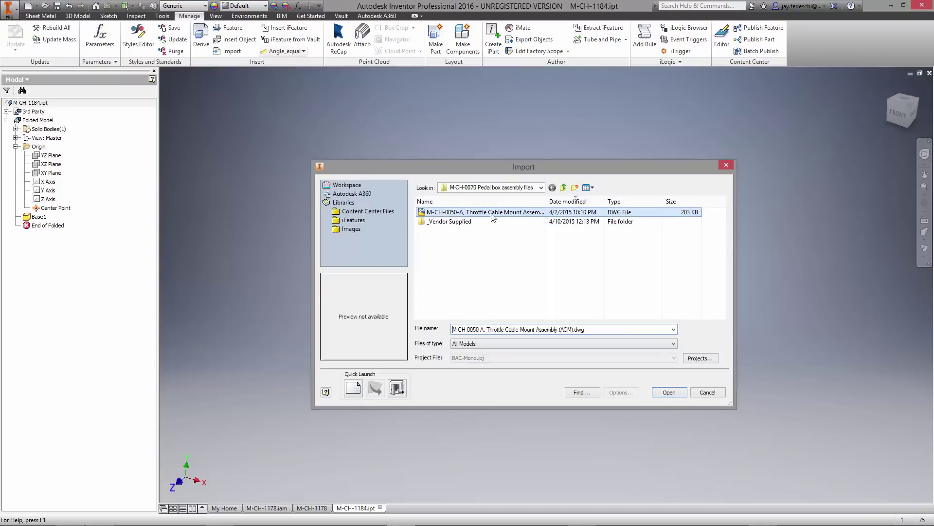
{"action": "left_click", "coordinate": [657, 393]}
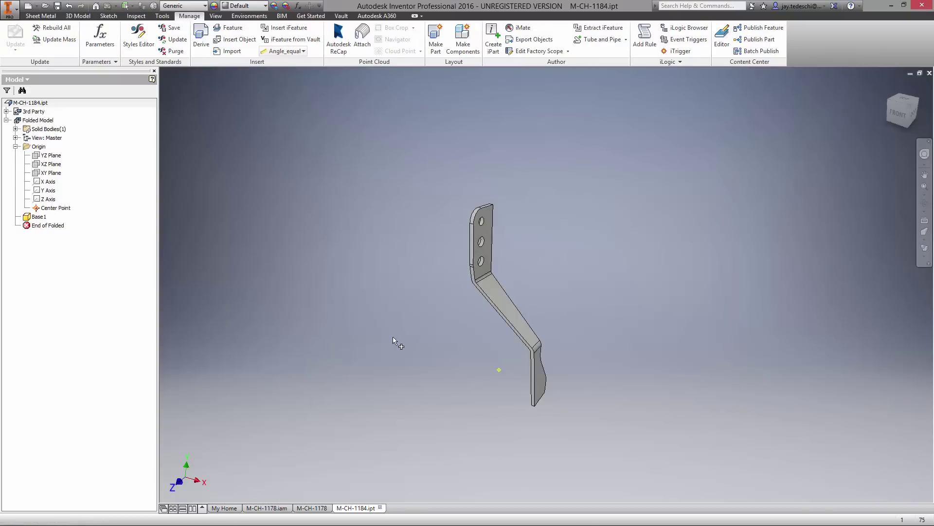
{"action": "left_click", "coordinate": [51, 173]}
{"action": "left_click", "coordinate": [499, 370]}
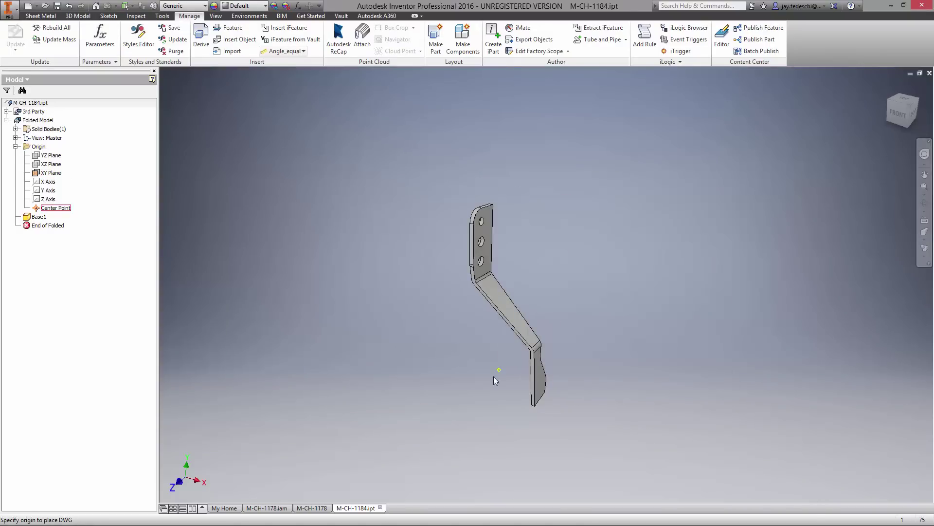
{"action": "left_click", "coordinate": [897, 115]}
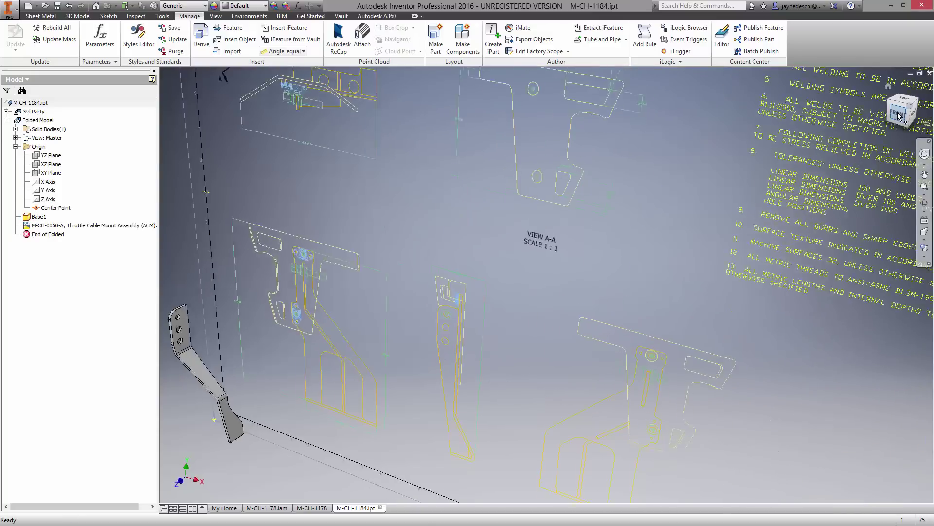
Invert the DWG layer visibility so only the M-CH-0052-A weldment layers show
{"action": "left_click", "coordinate": [129, 225]}
{"action": "right_click", "coordinate": [129, 225]}
{"action": "left_click", "coordinate": [151, 310]}
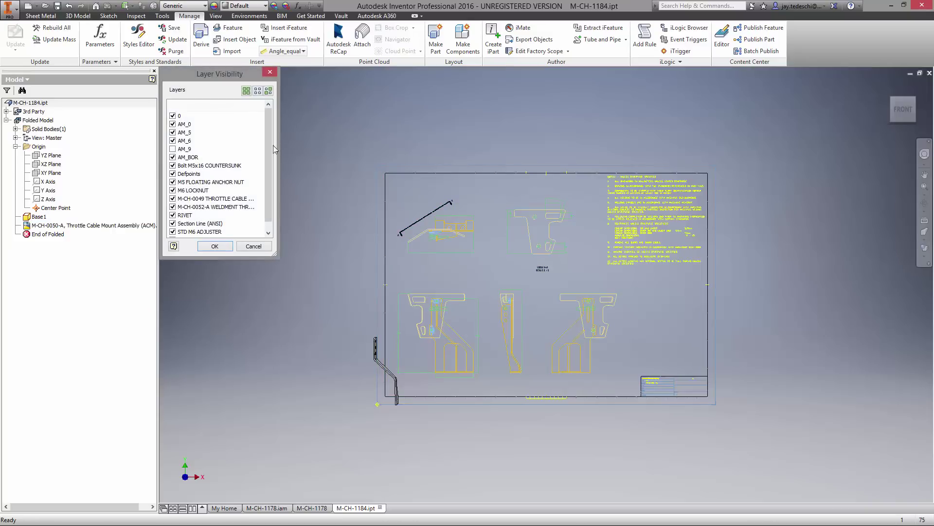
{"action": "left_click", "coordinate": [180, 209]}
{"action": "left_click", "coordinate": [268, 91]}
{"action": "left_click", "coordinate": [215, 246]}
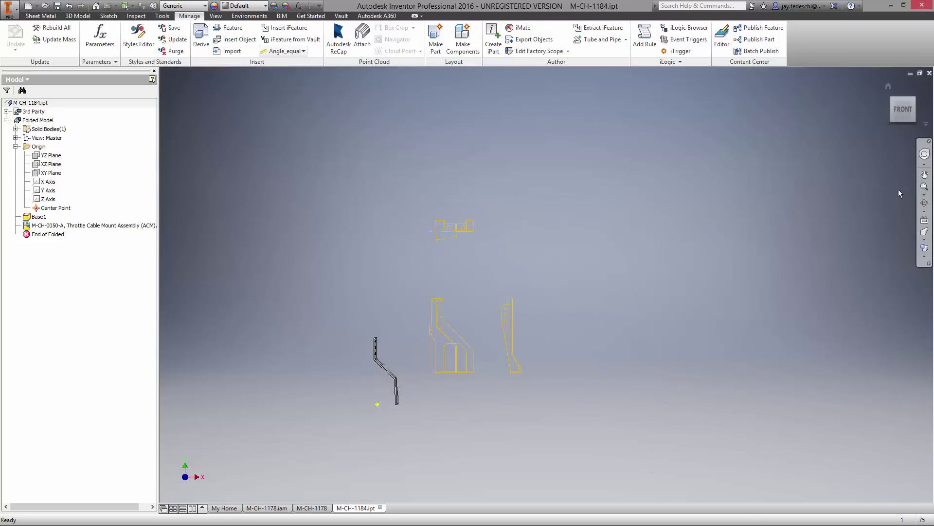
{"action": "scroll", "coordinate": [340, 222], "scroll_direction": "down", "scroll_amount": 3}
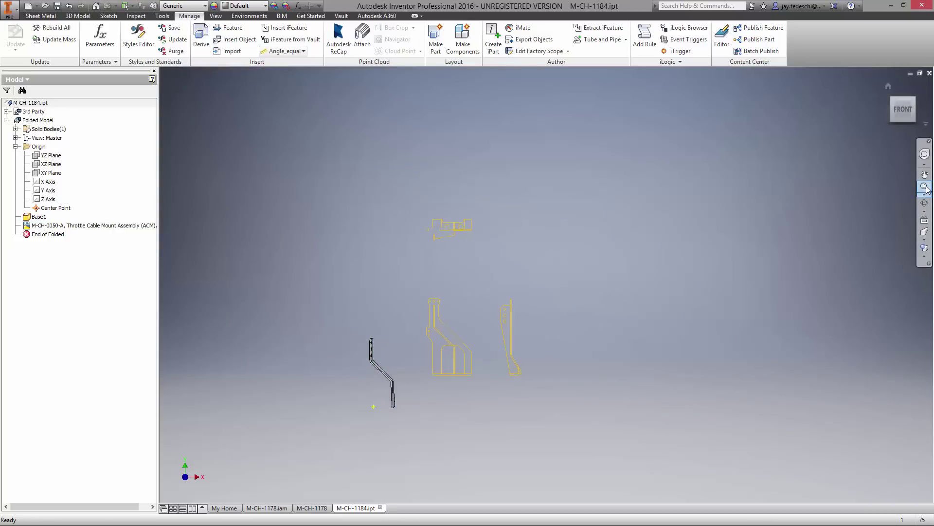
{"action": "left_click", "coordinate": [113, 225]}
Reposition the imported drawing with its move origin at the drawing's corner
{"action": "right_click", "coordinate": [113, 225]}
{"action": "left_click", "coordinate": [167, 270]}
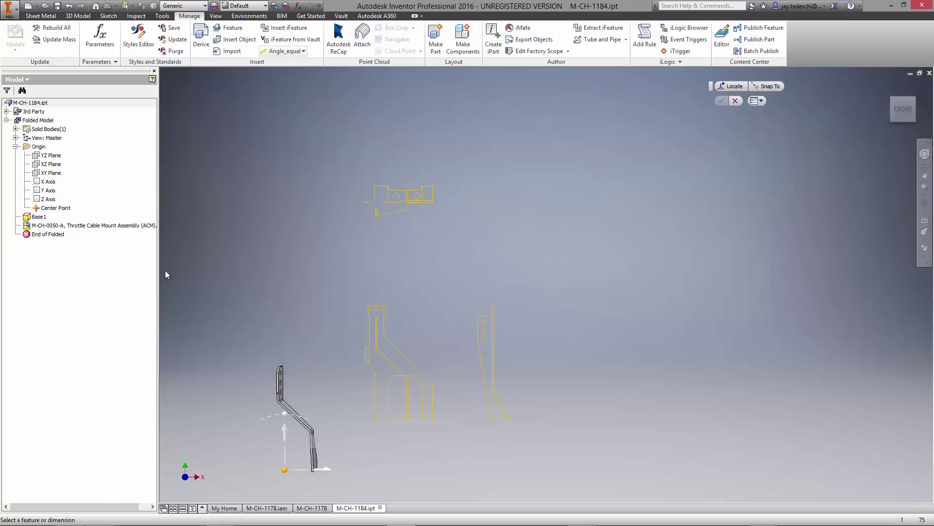
{"action": "left_click", "coordinate": [731, 86]}
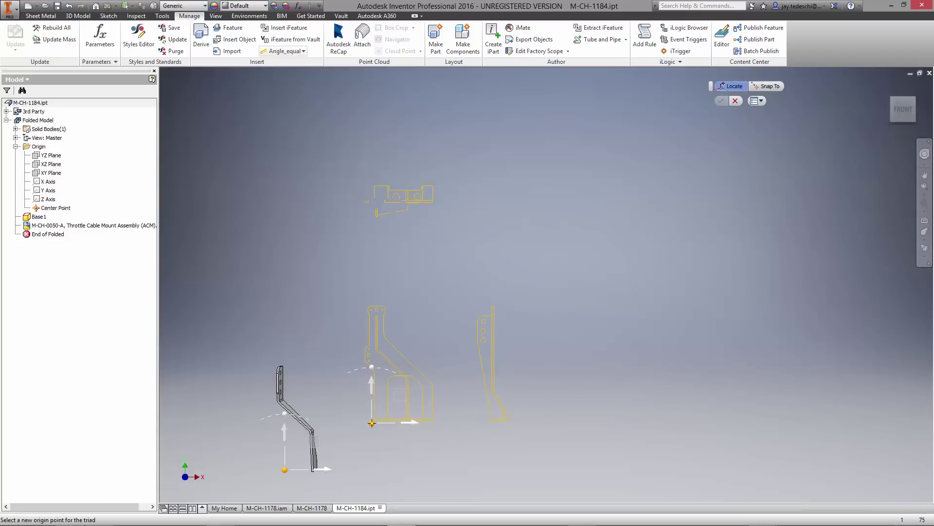
{"action": "left_click", "coordinate": [374, 421]}
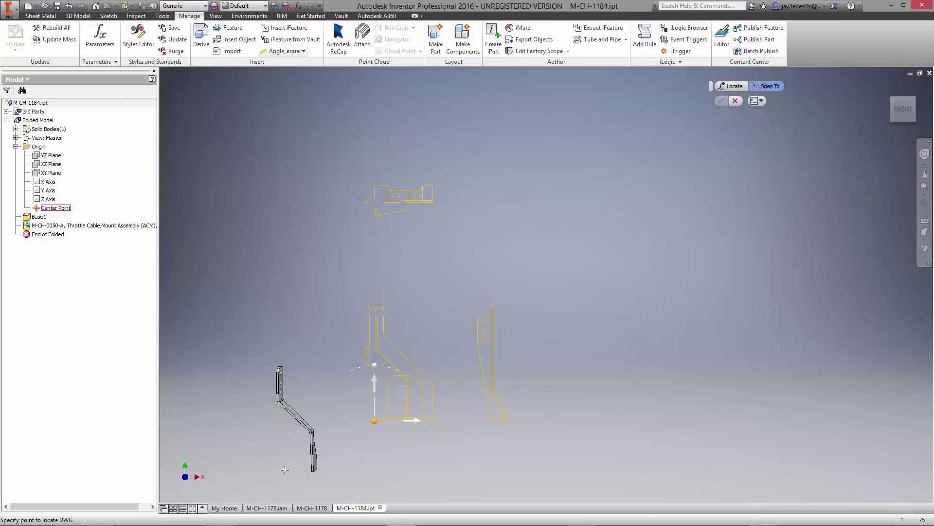
{"action": "key", "text": "Escape"}
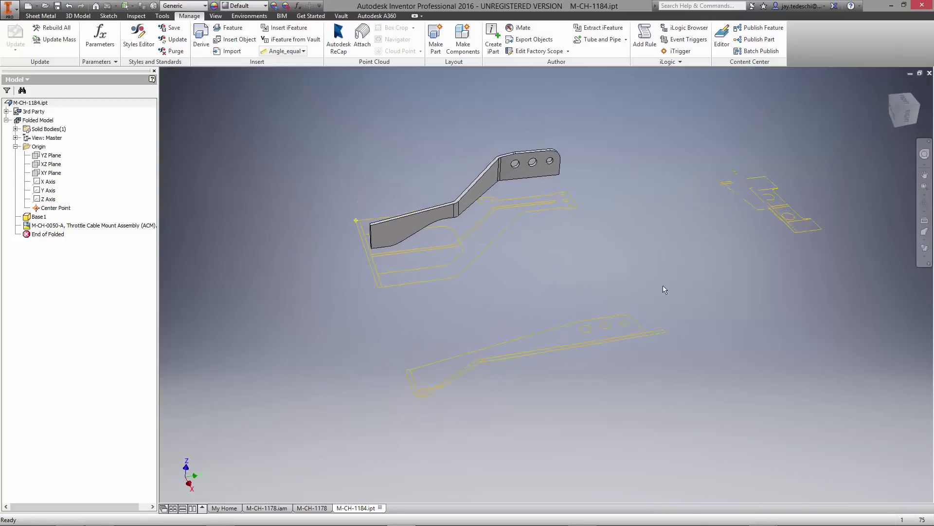
Hide Solid1 and project the upper bracket outline from the DWG as one loop
{"action": "left_click", "coordinate": [16, 128]}
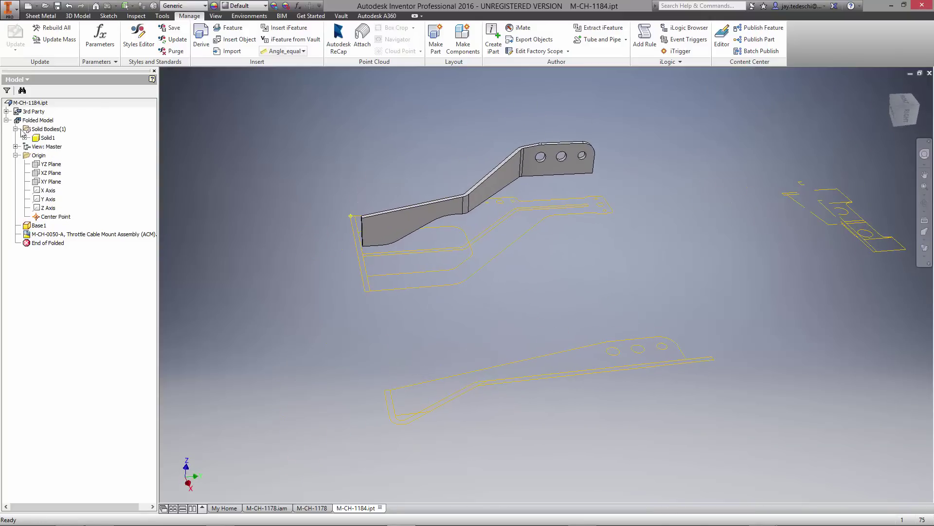
{"action": "right_click", "coordinate": [48, 138]}
{"action": "left_click", "coordinate": [80, 177]}
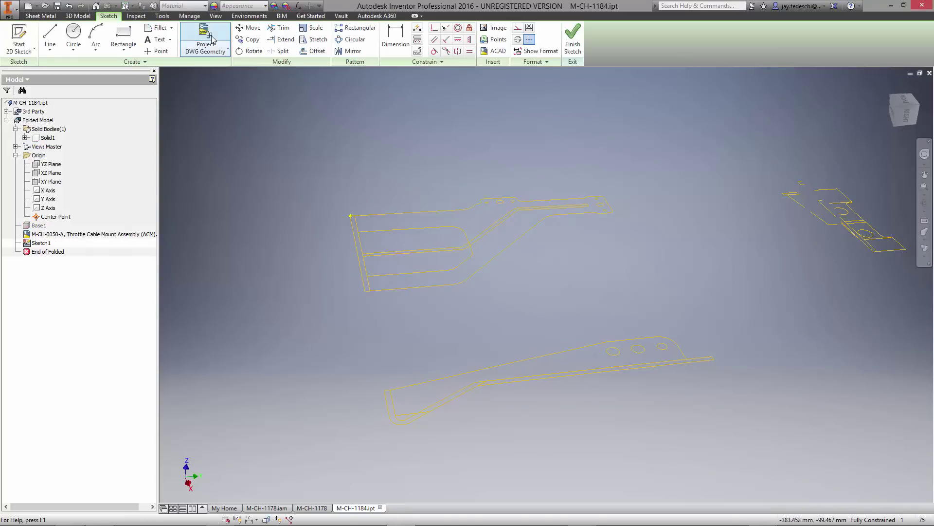
{"action": "left_click", "coordinate": [206, 49]}
{"action": "left_click", "coordinate": [217, 142]}
{"action": "left_click", "coordinate": [741, 87]}
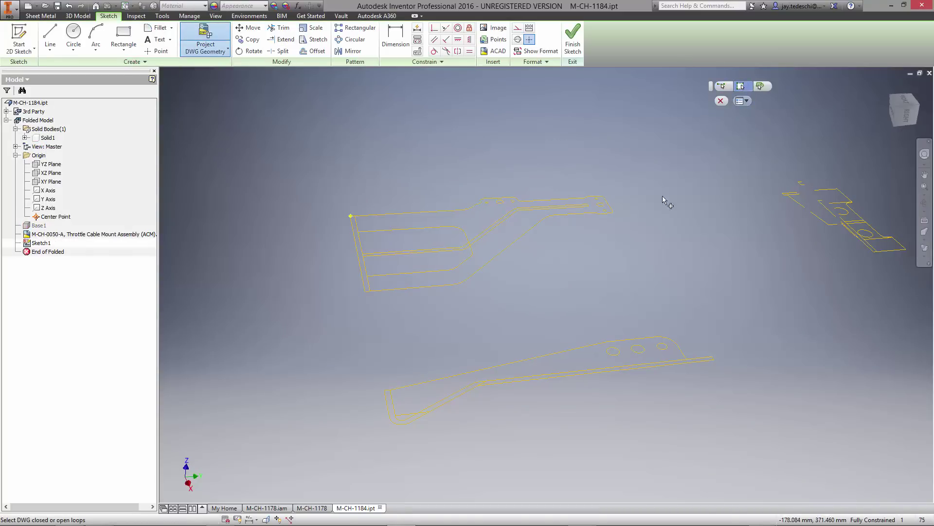
{"action": "left_click", "coordinate": [567, 220]}
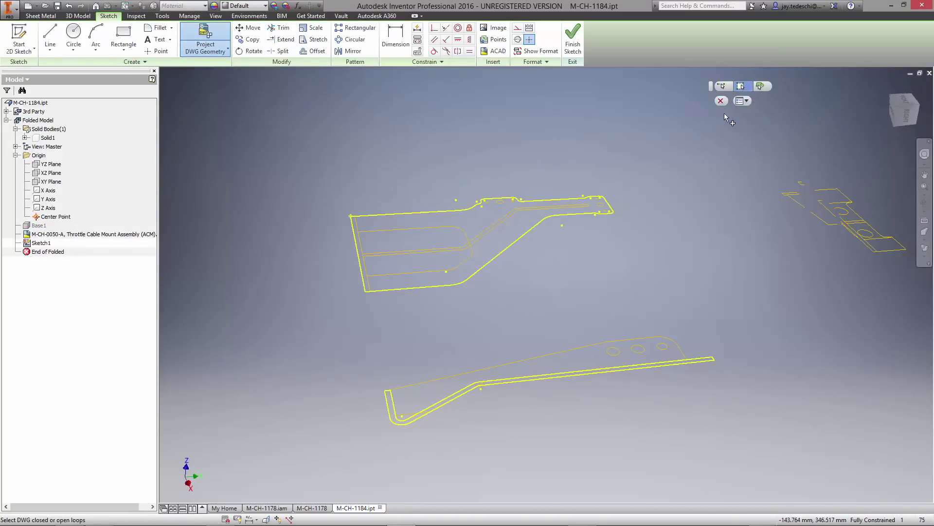
{"action": "left_click", "coordinate": [722, 86]}
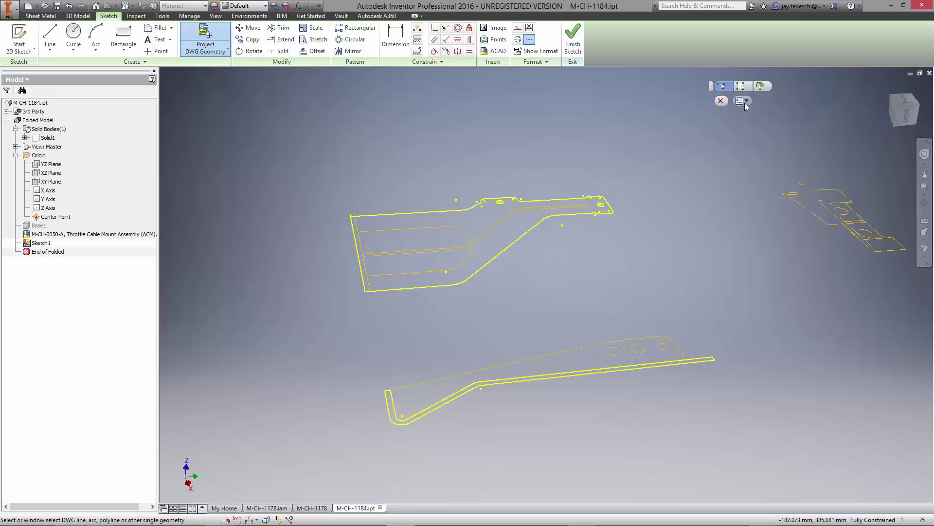
Dimension the bracket's short end edge at 27.608 and finish the sketch
{"action": "right_click", "coordinate": [559, 114]}
{"action": "left_click", "coordinate": [509, 125]}
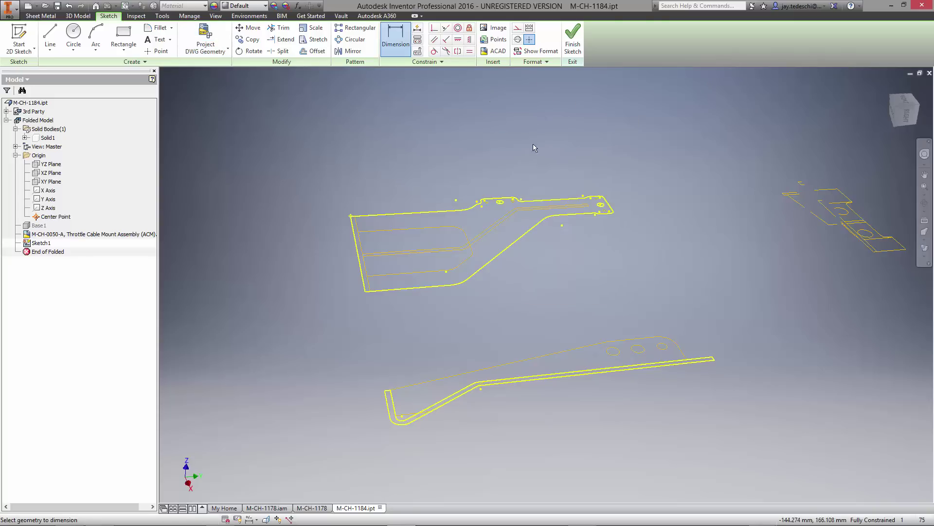
{"action": "left_click", "coordinate": [388, 393]}
{"action": "left_click", "coordinate": [405, 428]}
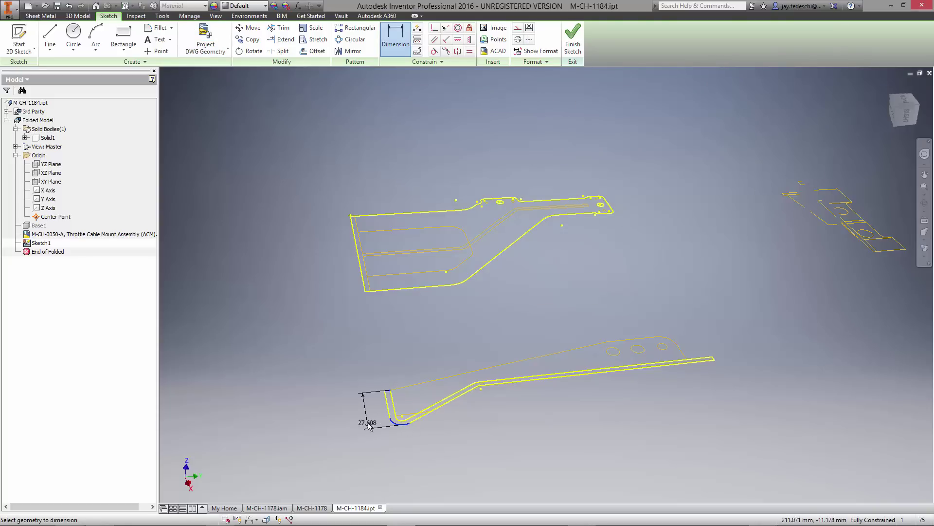
{"action": "left_click", "coordinate": [364, 411]}
{"action": "right_click_drag", "start_coordinate": [364, 411], "coordinate": [437, 129]}
Extrude the upper bracket outline 27.608 (d0) as a new solid
{"action": "left_click", "coordinate": [78, 16]}
{"action": "left_click", "coordinate": [50, 36]}
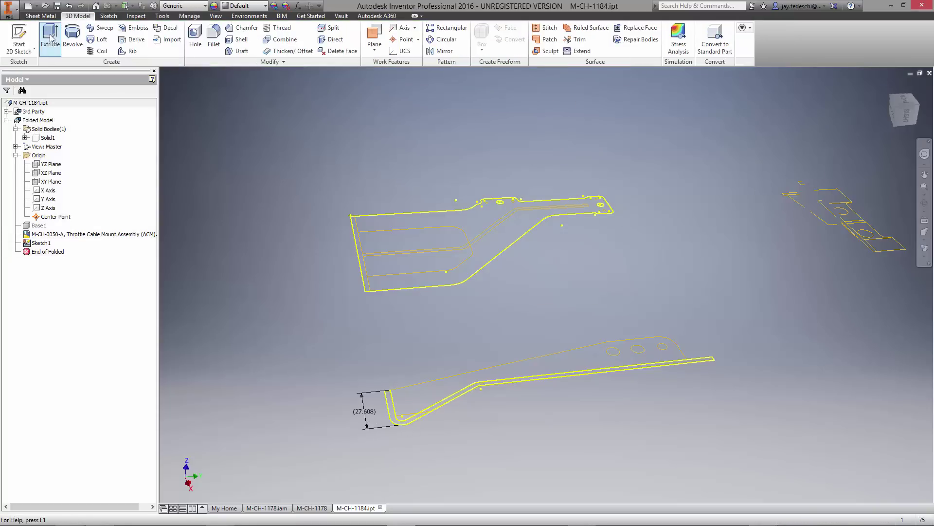
{"action": "left_click", "coordinate": [481, 227]}
{"action": "left_click_drag", "start_coordinate": [460, 193], "coordinate": [459, 160]}
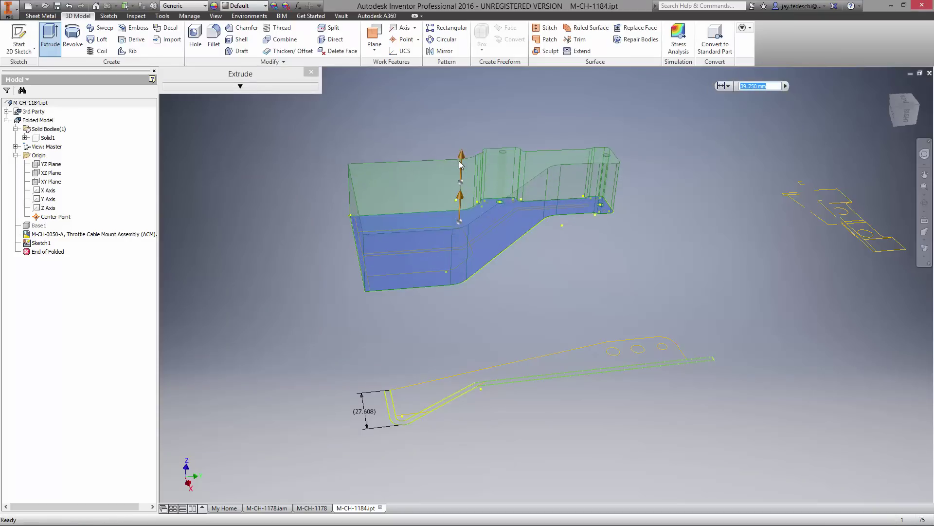
{"action": "left_click", "coordinate": [370, 416]}
{"action": "left_click", "coordinate": [747, 115]}
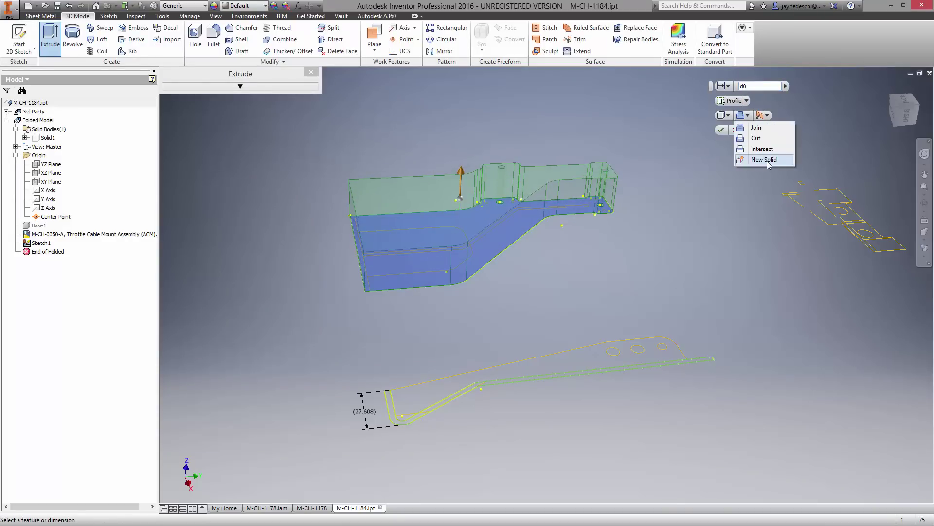
{"action": "left_click", "coordinate": [764, 159]}
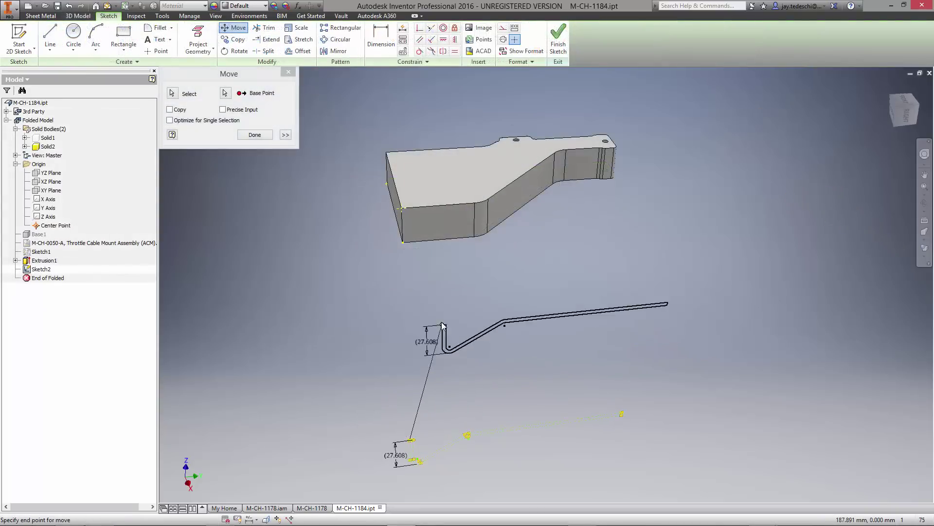
Move the side profile sketch onto the body's corner and finish the sketch
{"action": "left_click", "coordinate": [403, 209]}
{"action": "left_click", "coordinate": [255, 135]}
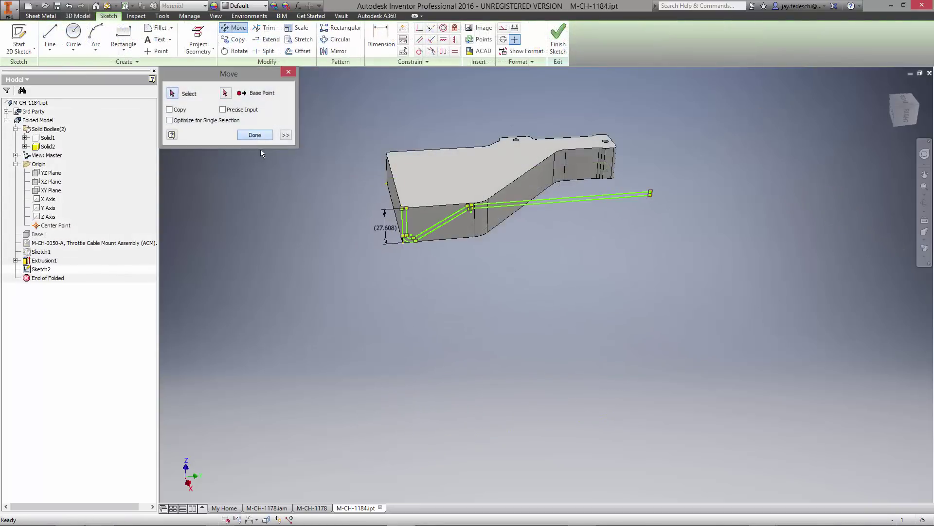
{"action": "left_click", "coordinate": [925, 187]}
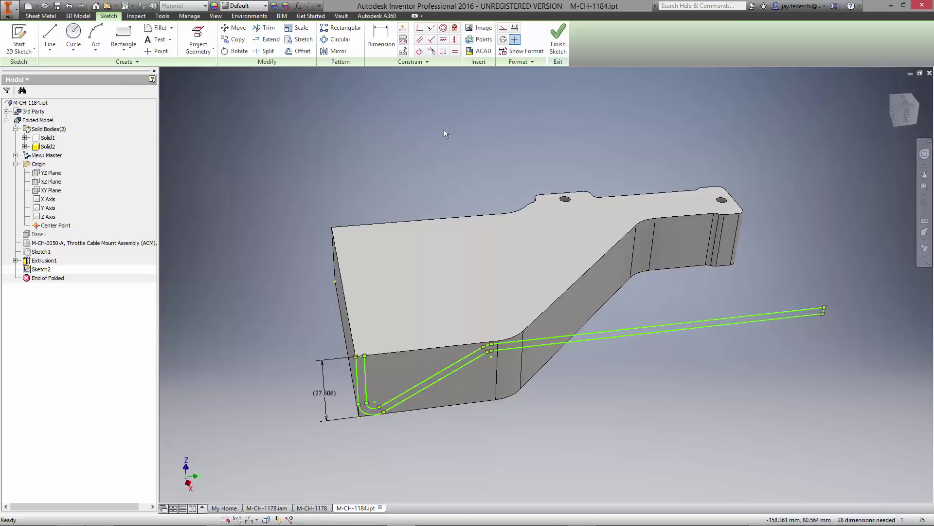
{"action": "left_click", "coordinate": [558, 39]}
Extrude the side profile To Next face, combining it into the bent bracket
{"action": "left_click", "coordinate": [61, 42]}
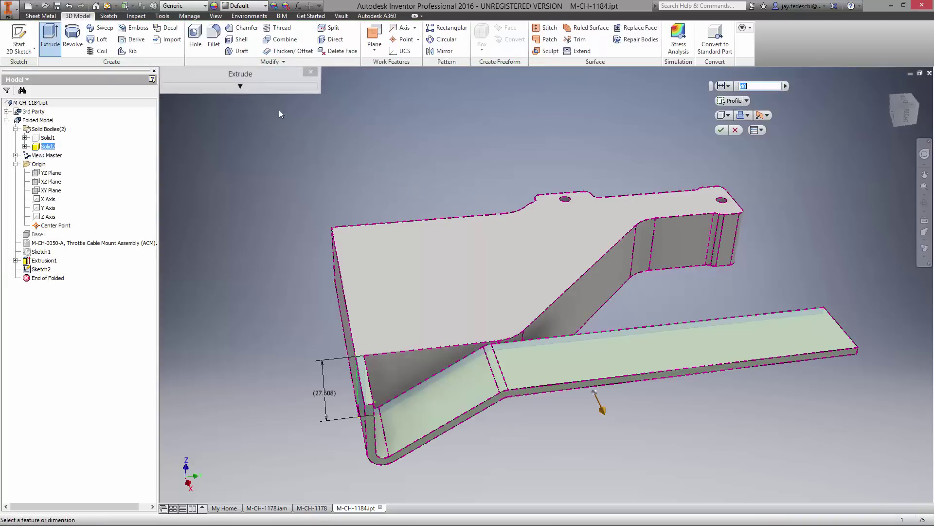
{"action": "left_click", "coordinate": [728, 86]}
{"action": "left_click", "coordinate": [746, 110]}
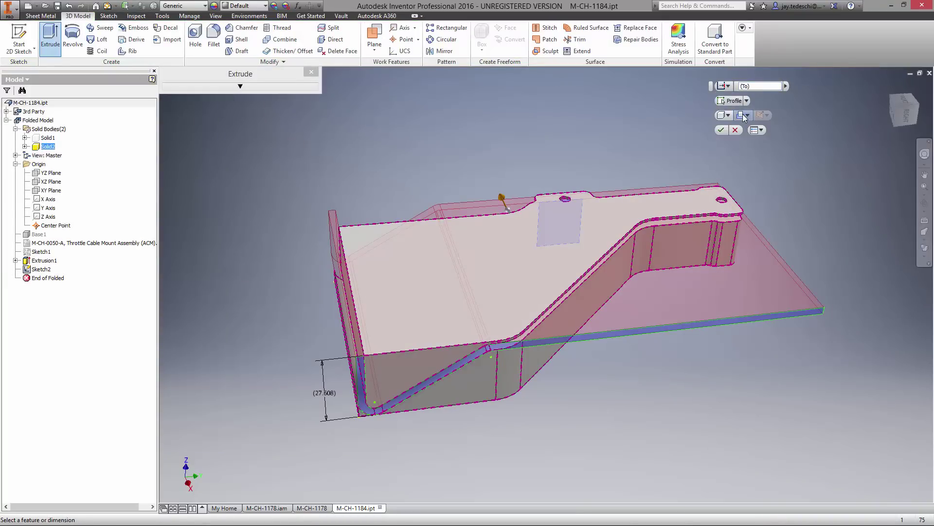
{"action": "left_click", "coordinate": [746, 115]}
{"action": "left_click", "coordinate": [747, 150]}
{"action": "left_click", "coordinate": [722, 130]}
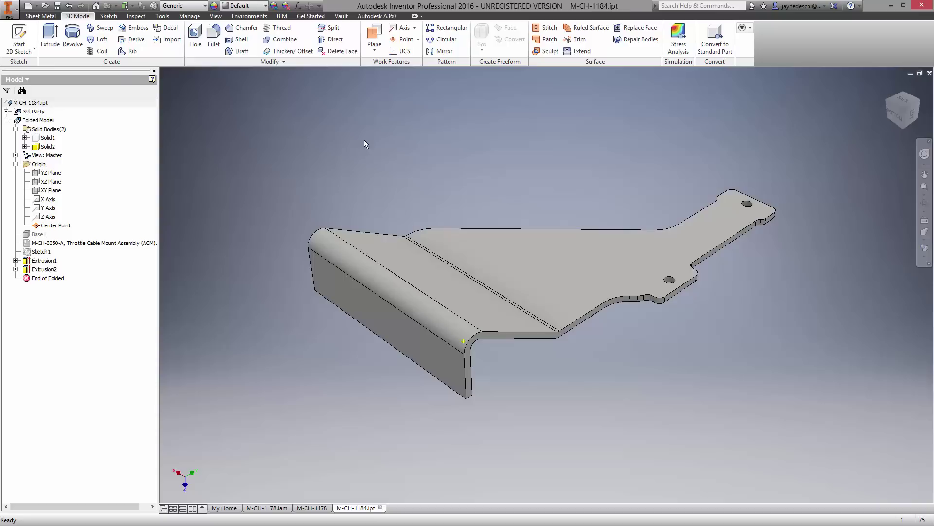
Unfold the bracket flat with all bends included
{"action": "left_click", "coordinate": [47, 16]}
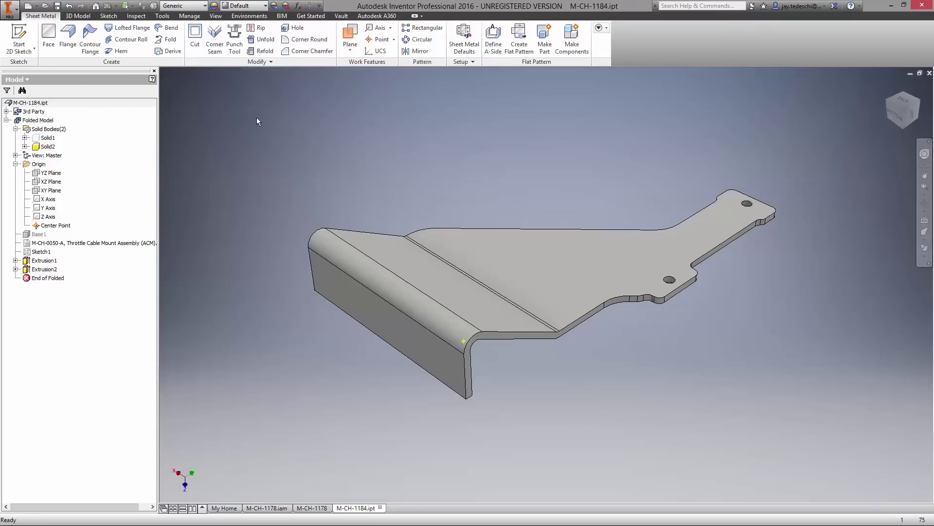
{"action": "left_click", "coordinate": [262, 39]}
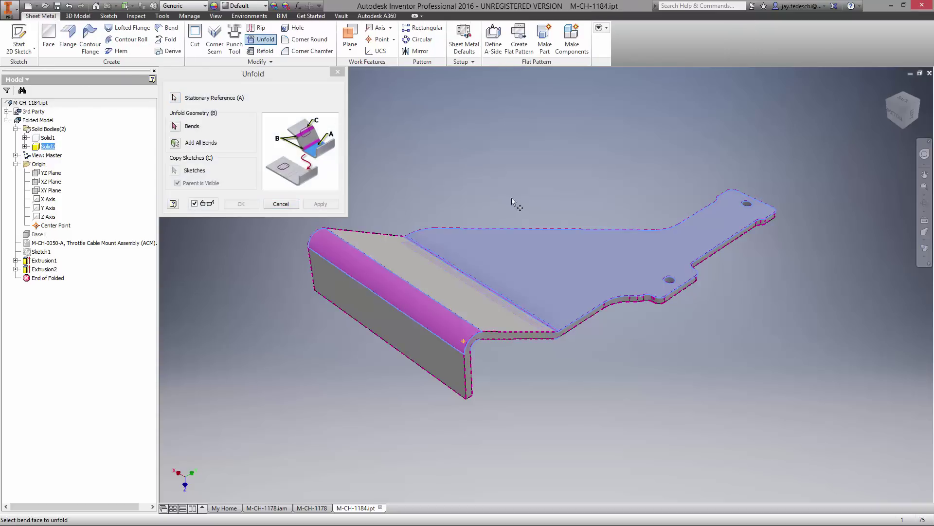
{"action": "left_click", "coordinate": [174, 144]}
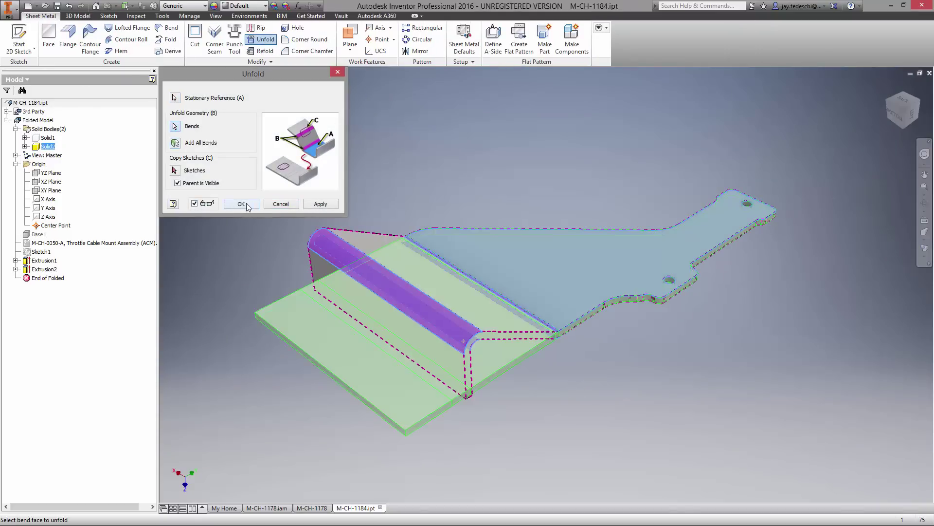
{"action": "left_click", "coordinate": [241, 204]}
Sketch on the flat face and project the DWG window outline as a loop
{"action": "right_click", "coordinate": [129, 243]}
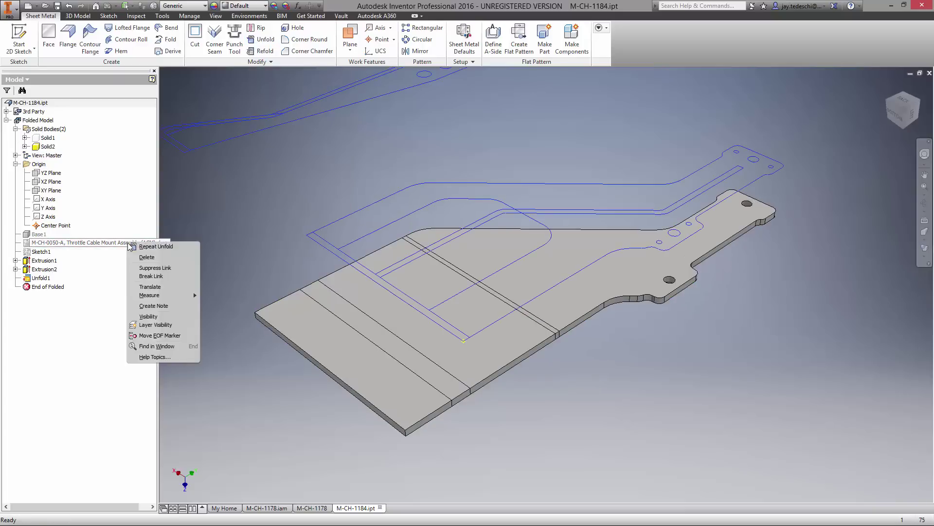
{"action": "left_click", "coordinate": [149, 316]}
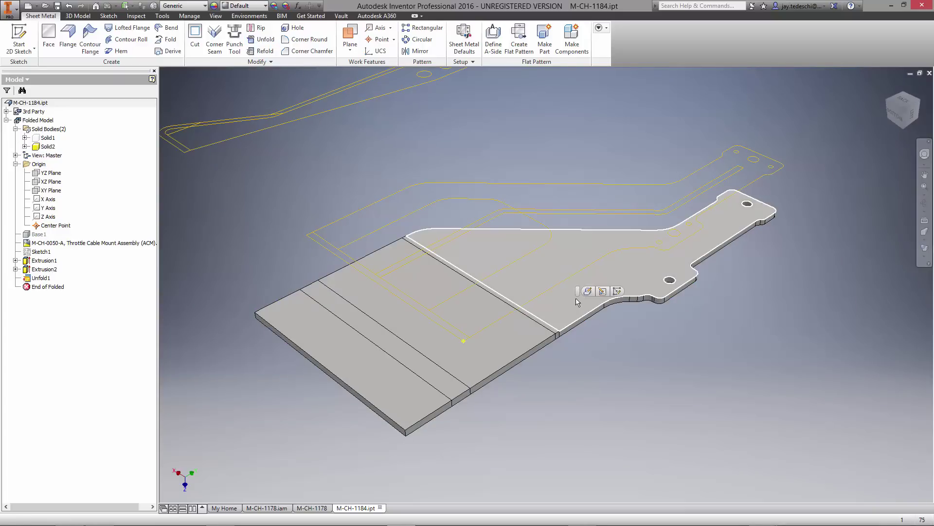
{"action": "left_click", "coordinate": [588, 291]}
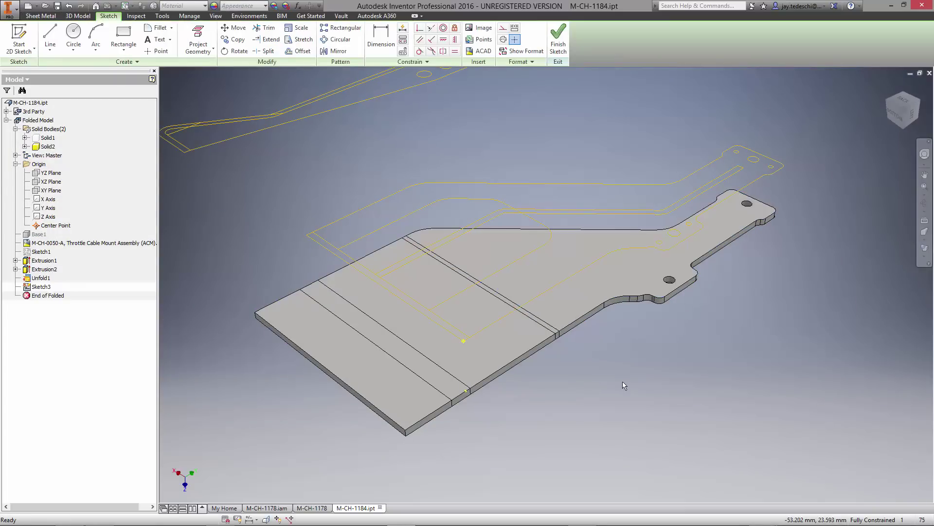
{"action": "left_click", "coordinate": [207, 55]}
{"action": "left_click", "coordinate": [217, 164]}
{"action": "left_click", "coordinate": [743, 90]}
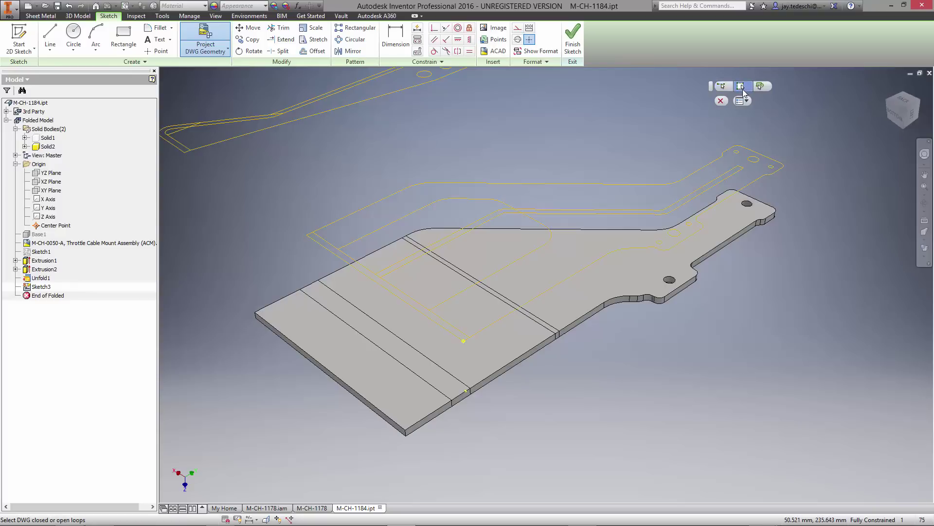
{"action": "left_click", "coordinate": [485, 184]}
{"action": "left_click", "coordinate": [761, 87]}
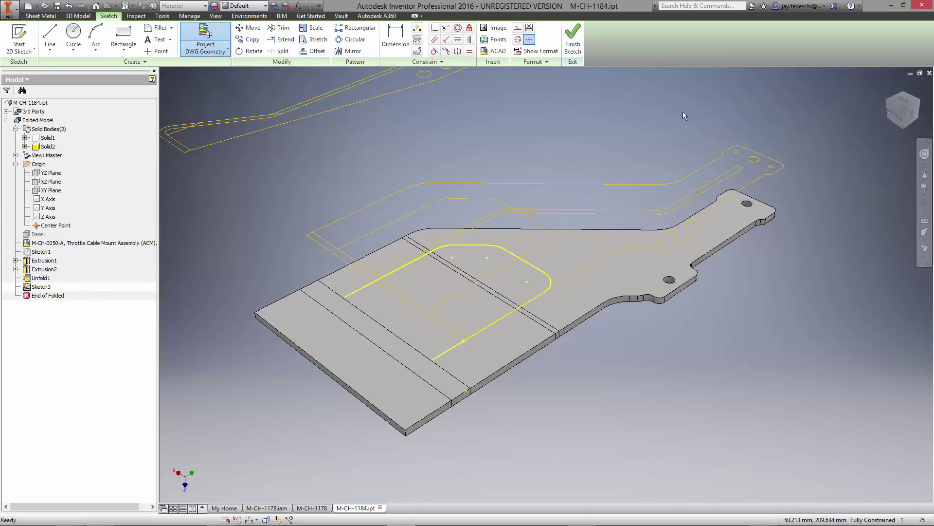
Hide the DWG underlay and draw closing lines from the projected outline's endpoint
{"action": "right_click", "coordinate": [128, 242]}
{"action": "left_click", "coordinate": [174, 322]}
{"action": "key", "text": "l"}
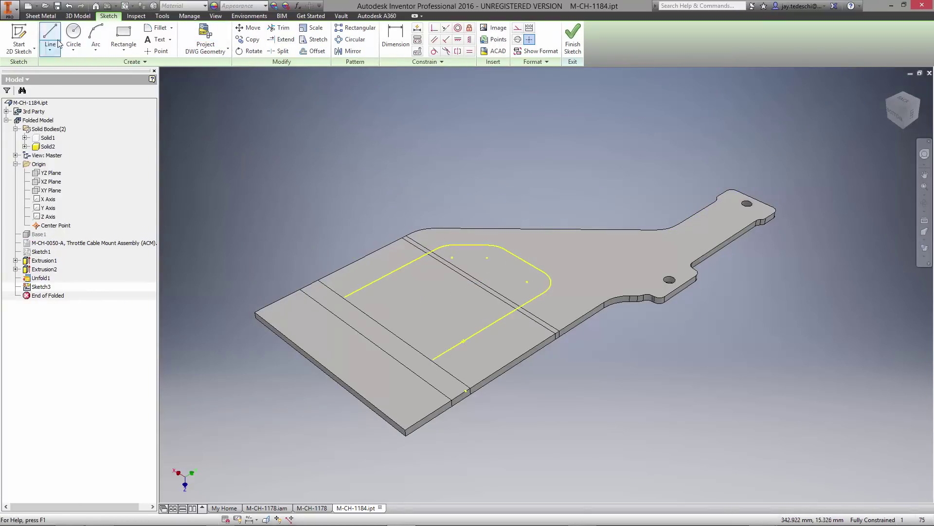
{"action": "left_click", "coordinate": [343, 297]}
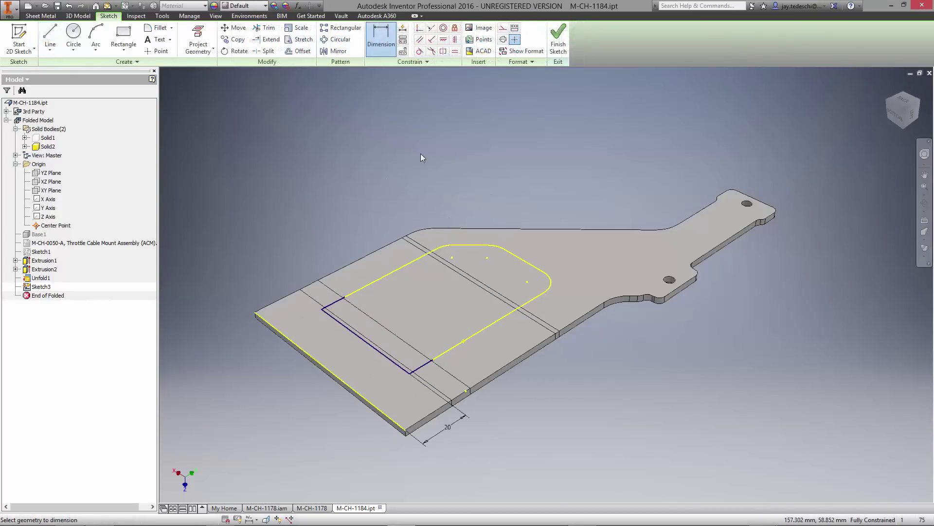
{"action": "right_click", "coordinate": [455, 128]}
Cut the window through the flat bracket across bends and round a window corner
{"action": "left_click", "coordinate": [455, 157]}
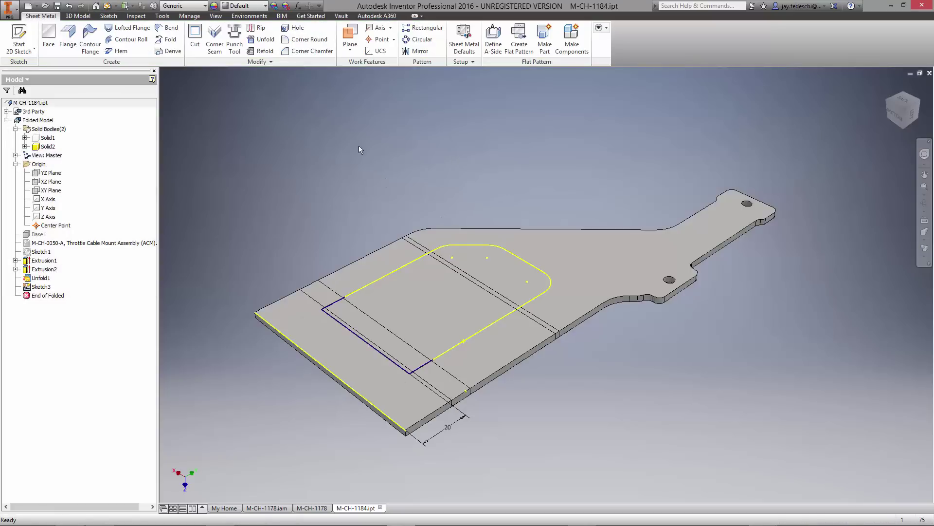
{"action": "left_click", "coordinate": [194, 35]}
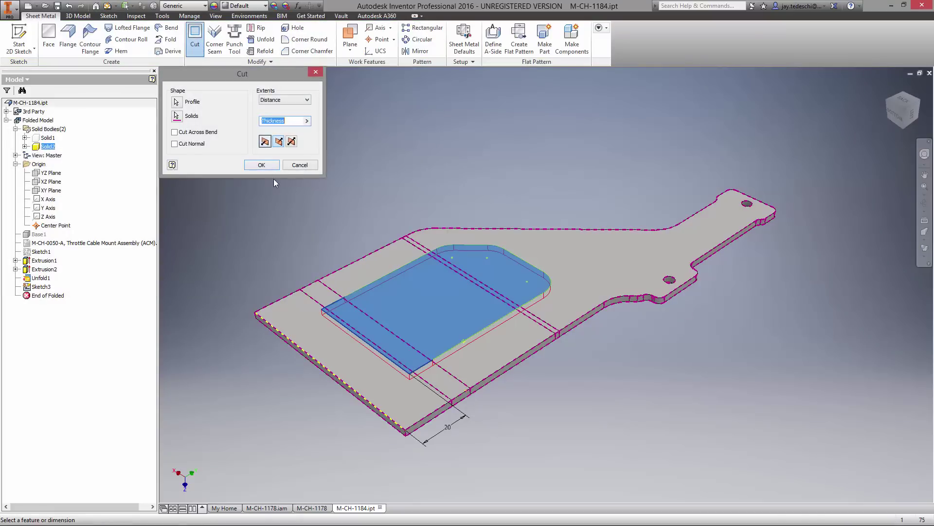
{"action": "left_click", "coordinate": [186, 133]}
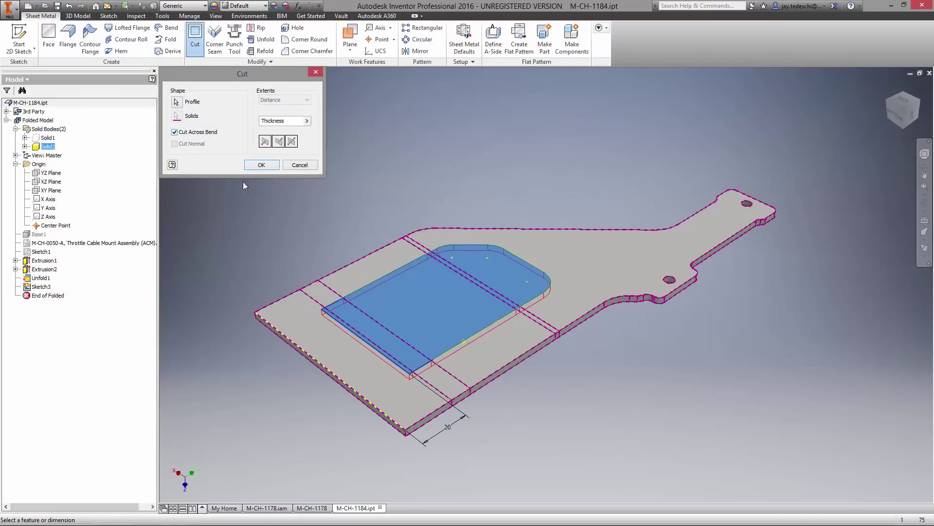
{"action": "left_click", "coordinate": [262, 164]}
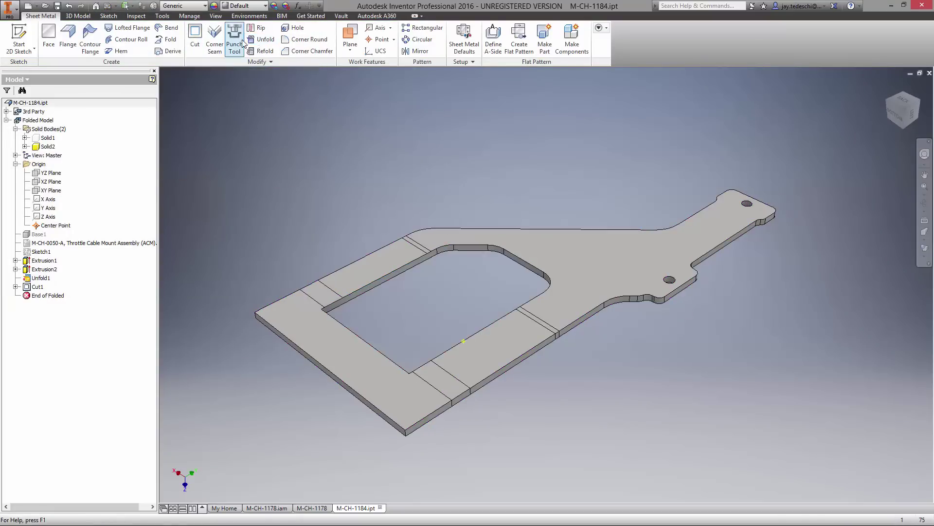
{"action": "left_click", "coordinate": [310, 39]}
{"action": "left_click", "coordinate": [323, 317]}
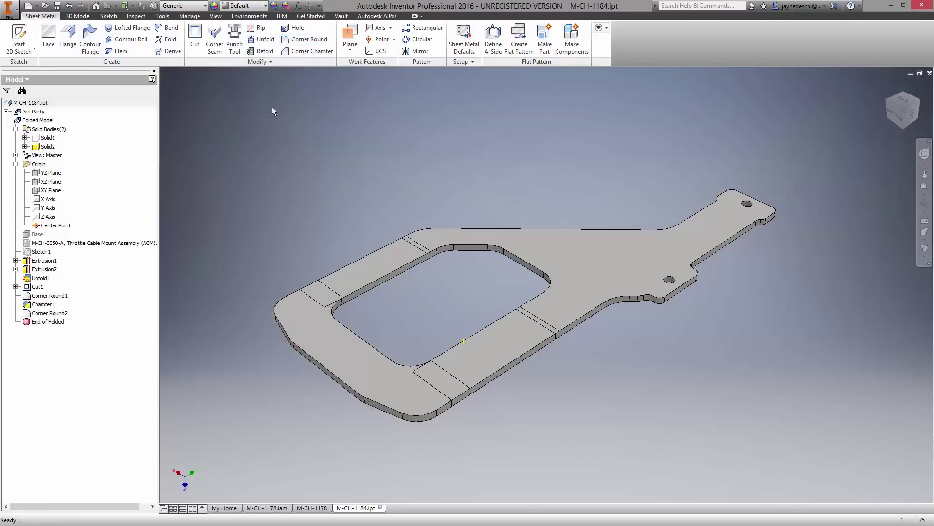
Refold the bracket with all bends included
{"action": "left_click", "coordinate": [266, 51]}
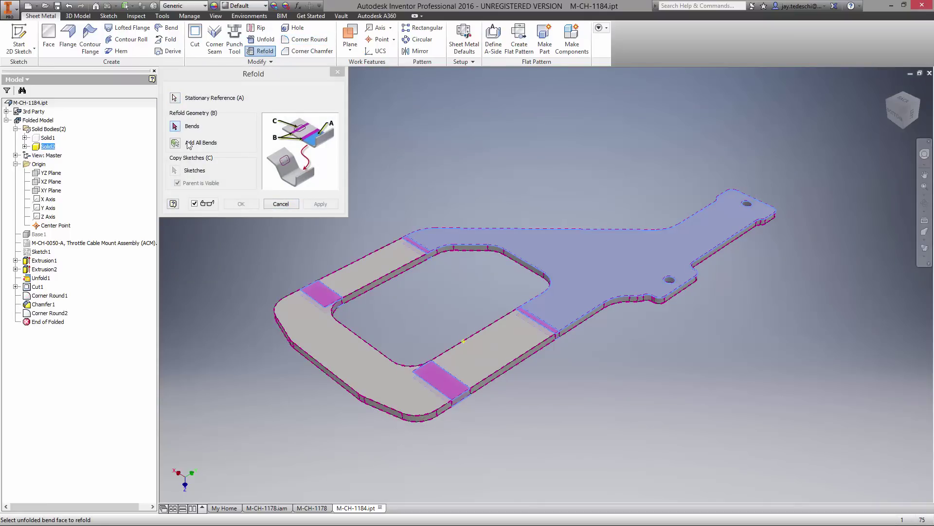
{"action": "left_click", "coordinate": [189, 145]}
{"action": "left_click", "coordinate": [242, 203]}
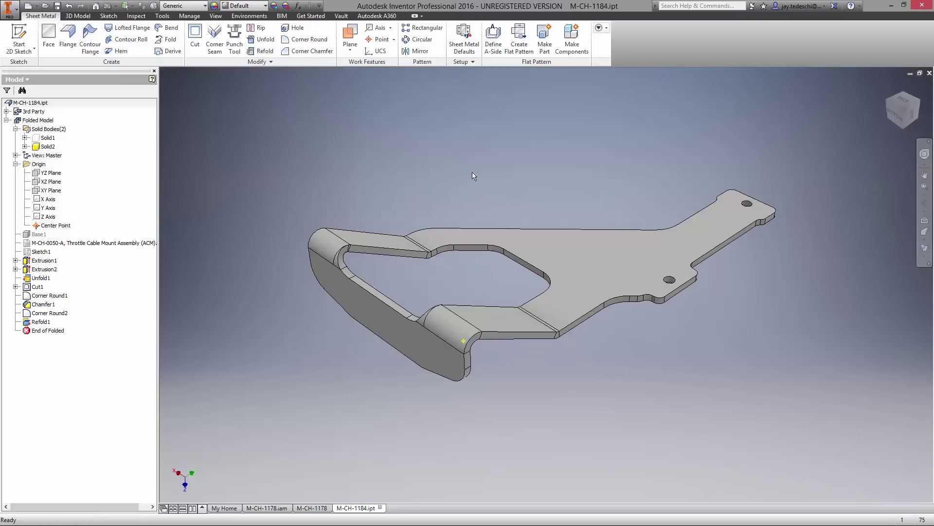
{"action": "key", "text": "F6"}
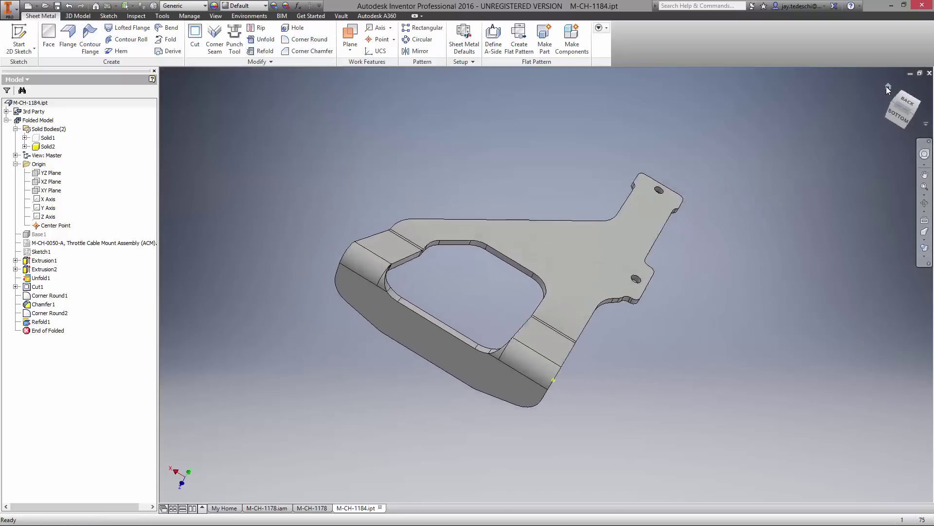
Show Solid1 again and select both bracket bodies for Make Components with a CH file number
{"action": "right_click", "coordinate": [47, 137]}
{"action": "left_click", "coordinate": [91, 172]}
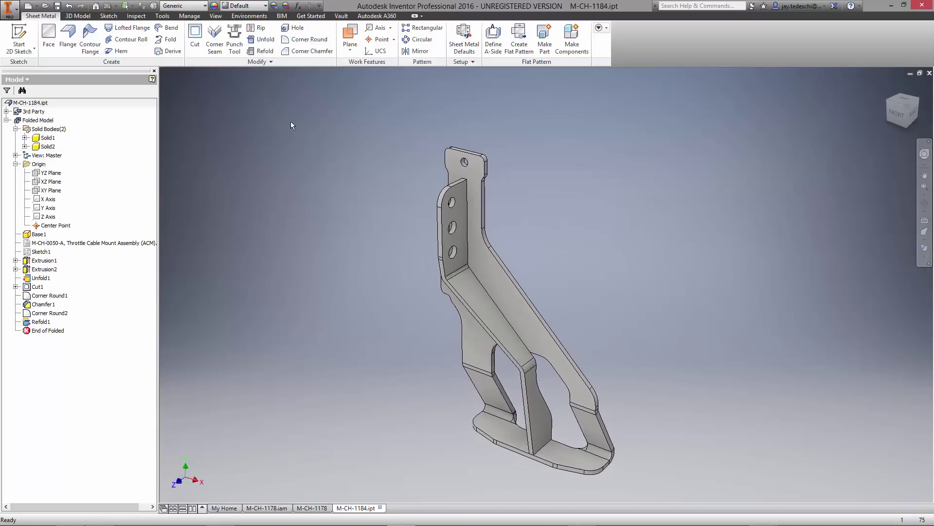
{"action": "left_click", "coordinate": [572, 38]}
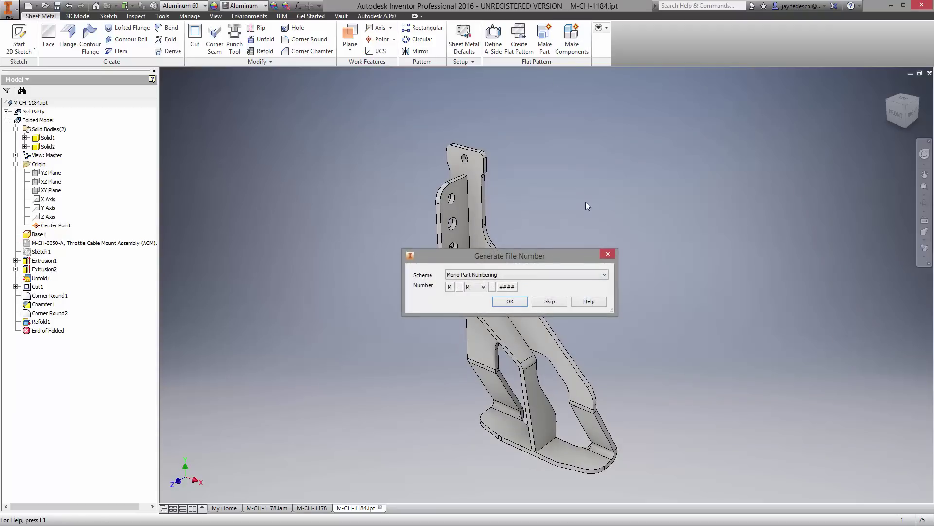
{"action": "left_click", "coordinate": [483, 288]}
{"action": "left_click", "coordinate": [476, 315]}
{"action": "left_click", "coordinate": [510, 301]}
{"action": "left_click", "coordinate": [47, 137]}
{"action": "left_click", "coordinate": [47, 146], "text": "shift"}
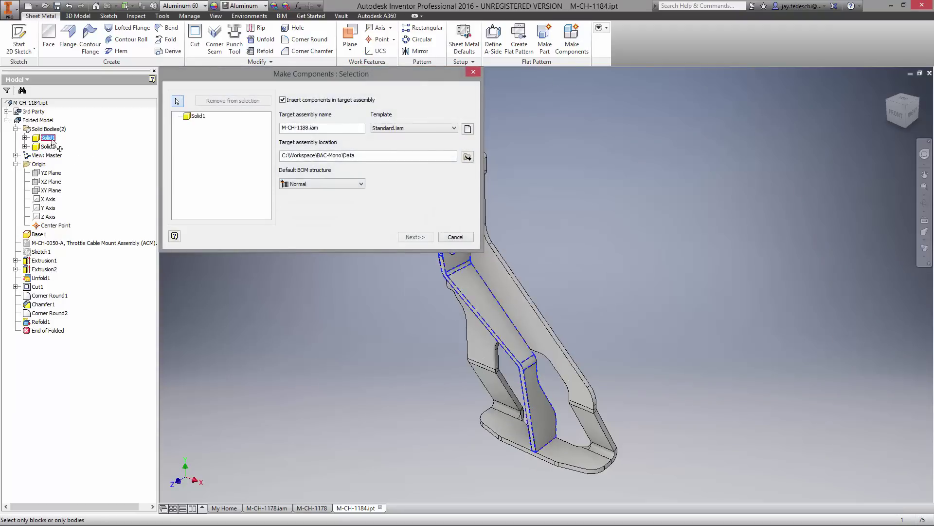
Target a new weldment assembly from the Weldment.iam template, numbered with the CH prefix
{"action": "left_click", "coordinate": [421, 129]}
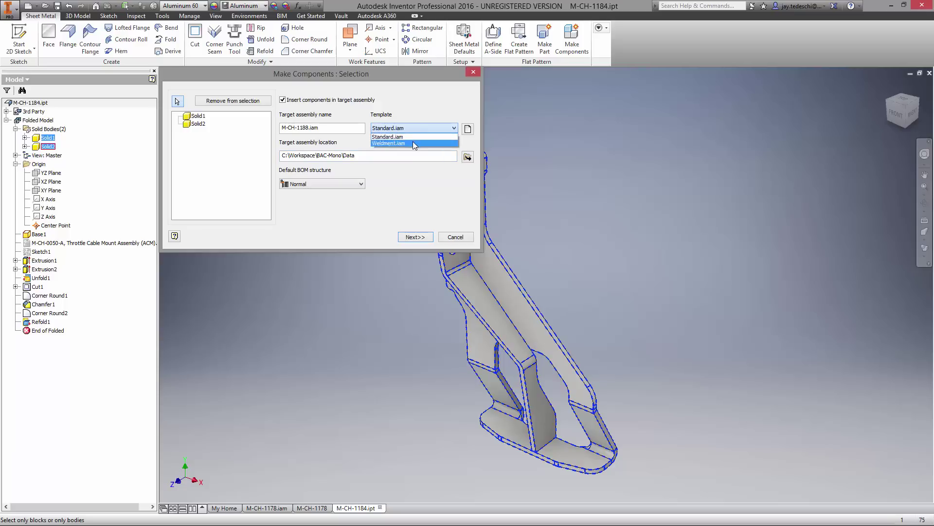
{"action": "left_click", "coordinate": [413, 142]}
{"action": "left_click", "coordinate": [415, 237]}
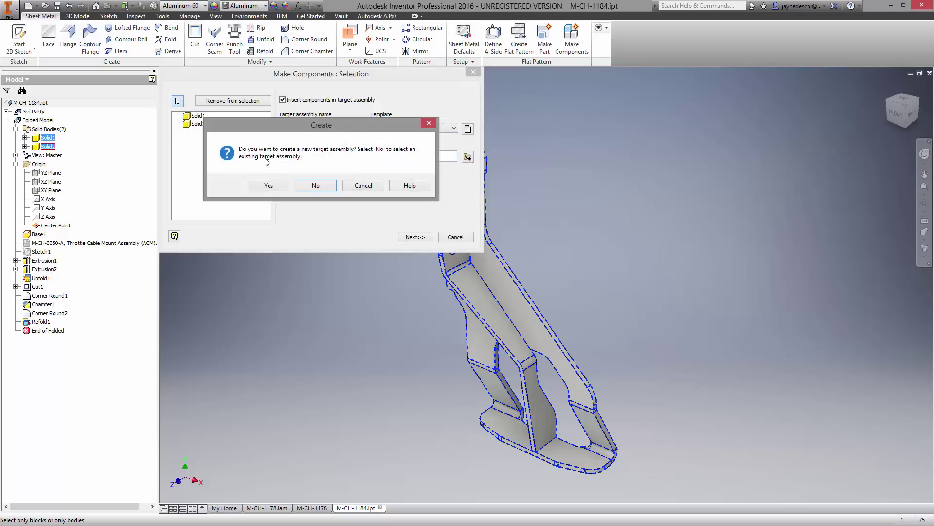
{"action": "left_click", "coordinate": [268, 185]}
{"action": "left_click", "coordinate": [482, 287]}
{"action": "left_click", "coordinate": [477, 302]}
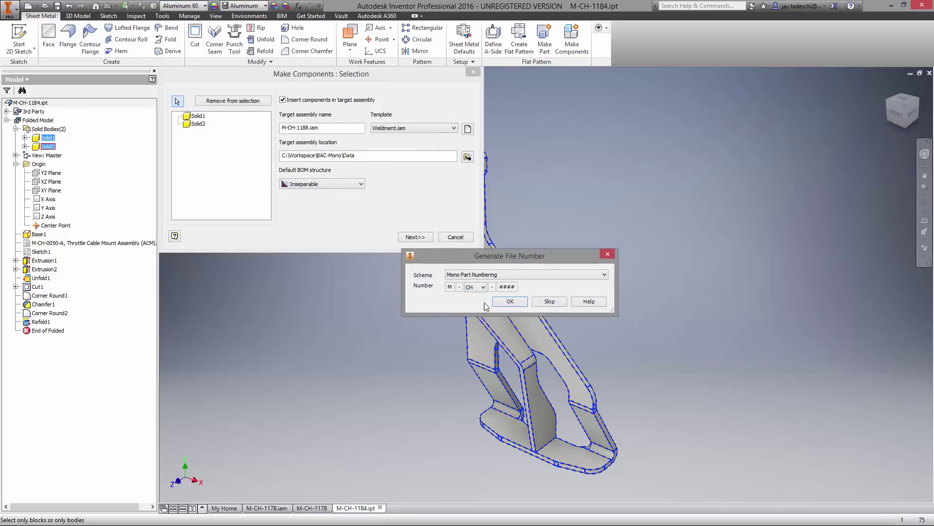
{"action": "left_click", "coordinate": [510, 301]}
Give both new parts CH file numbers and create M-CH-1190 and M-CH-1191
{"action": "left_click", "coordinate": [414, 237]}
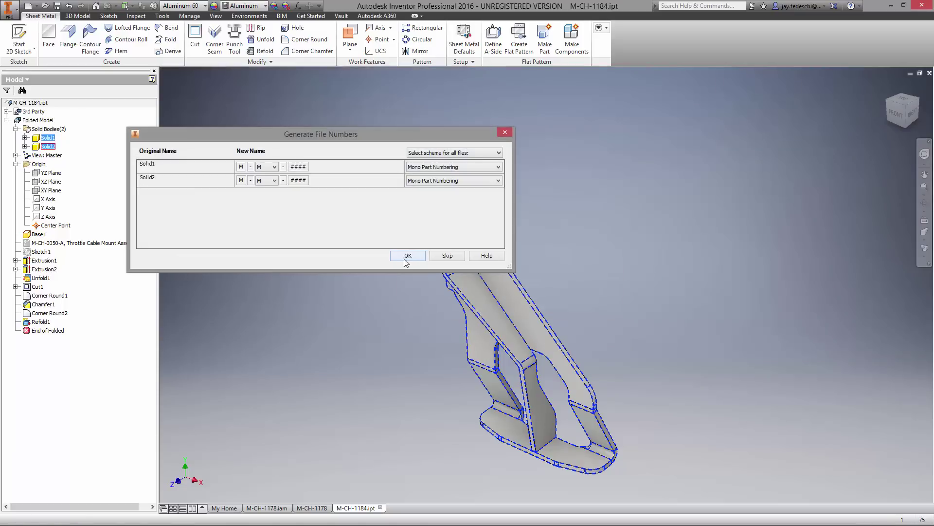
{"action": "left_click", "coordinate": [275, 167]}
{"action": "left_click", "coordinate": [260, 195]}
{"action": "left_click", "coordinate": [274, 180]}
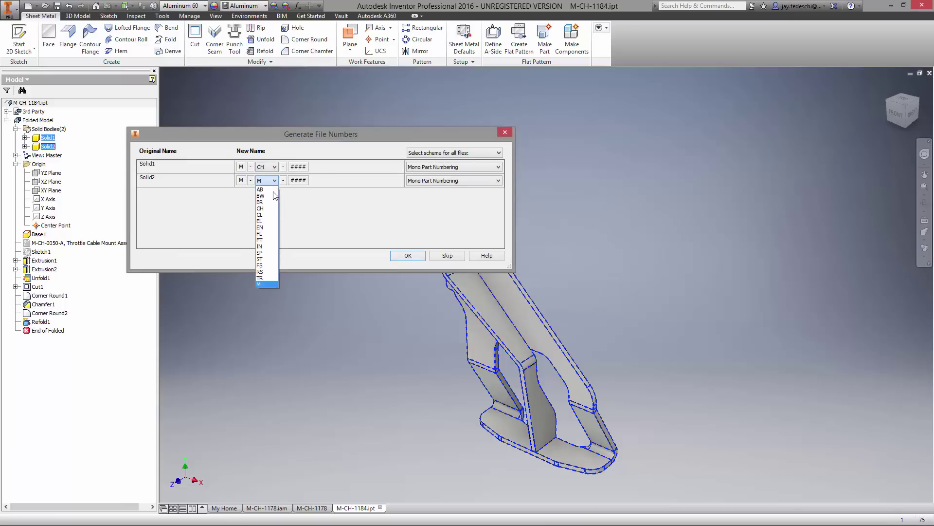
{"action": "left_click", "coordinate": [267, 208]}
{"action": "left_click", "coordinate": [407, 255]}
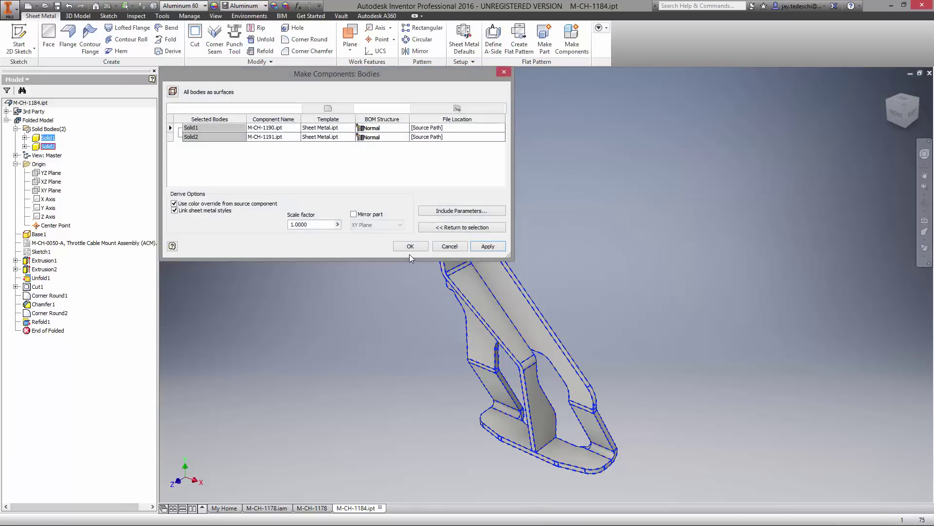
{"action": "left_click", "coordinate": [410, 245]}
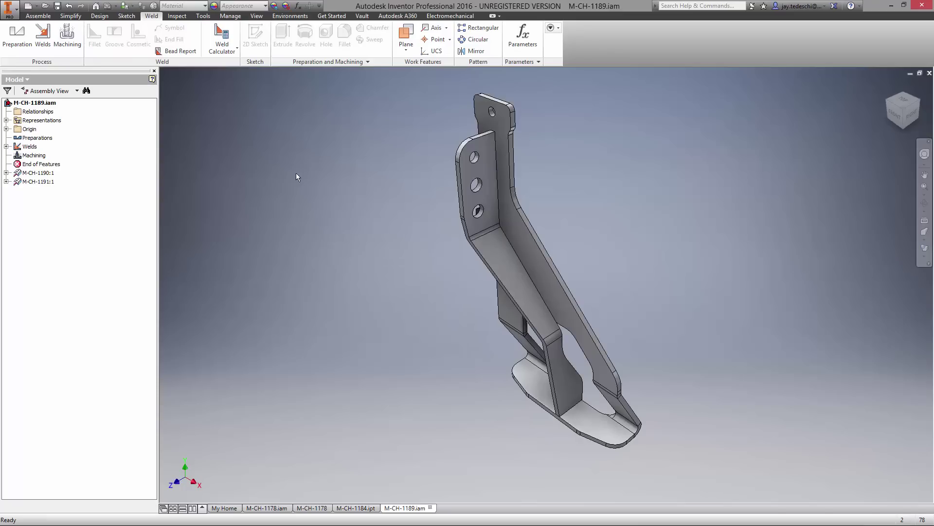
Add a fillet weld with the set bead size along the holed flange
{"action": "double_click", "coordinate": [31, 148]}
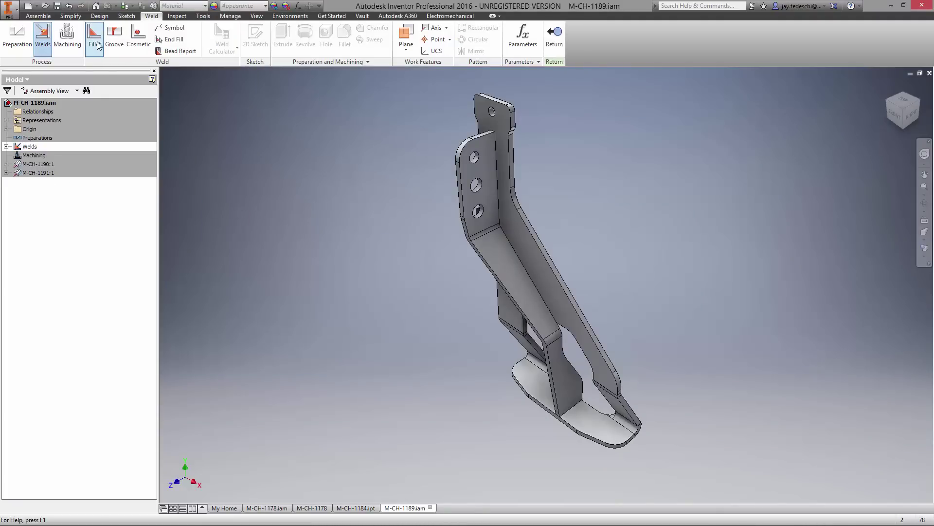
{"action": "left_click", "coordinate": [95, 37]}
{"action": "left_click", "coordinate": [178, 121]}
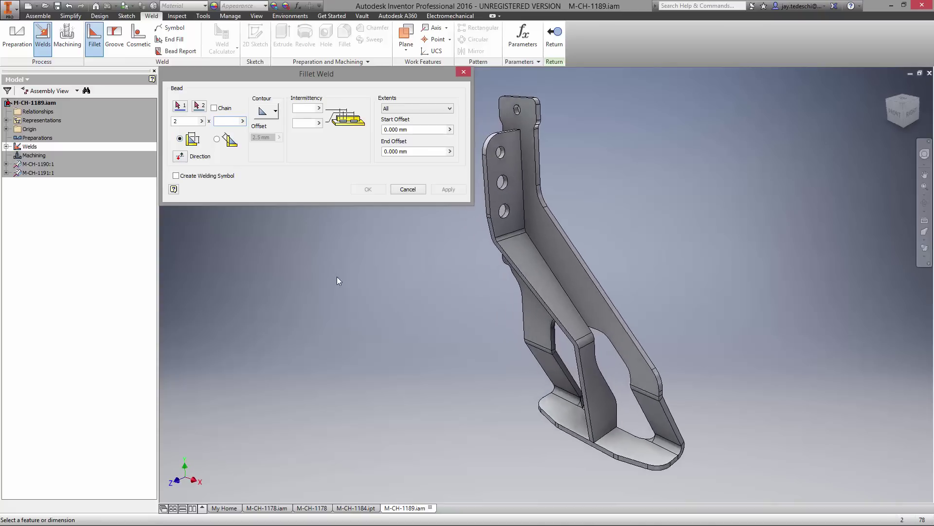
{"action": "left_click", "coordinate": [531, 195]}
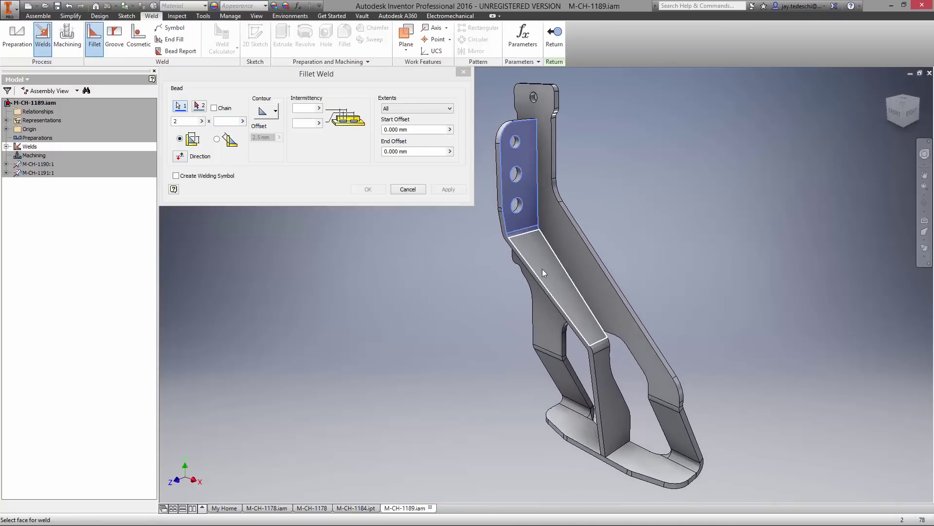
{"action": "right_click", "coordinate": [721, 217]}
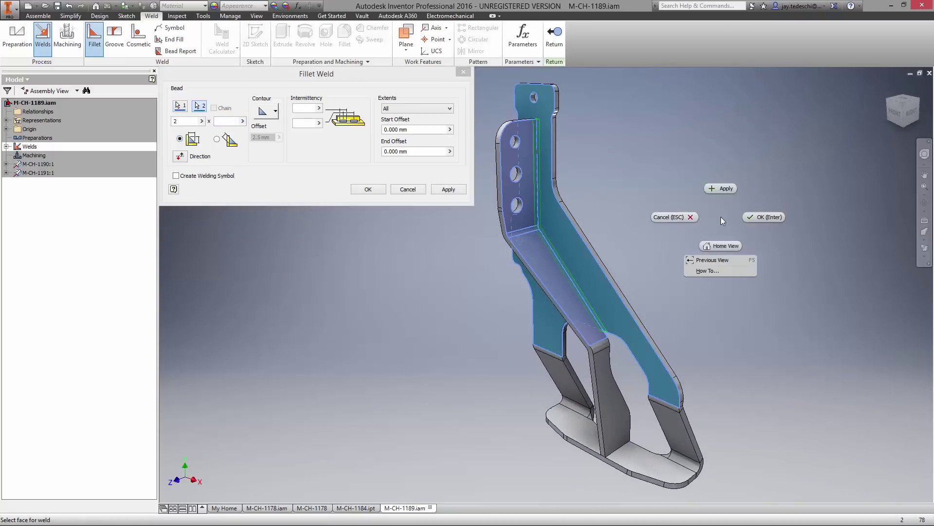
{"action": "left_click", "coordinate": [719, 188]}
Add a second fillet weld between the gusset and bottom plate, then finish welding
{"action": "left_click", "coordinate": [612, 422]}
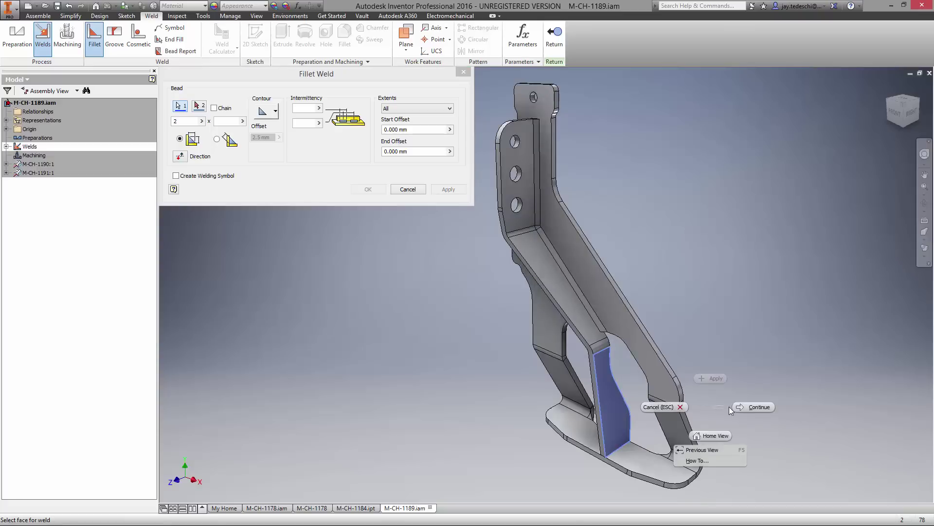
{"action": "left_click", "coordinate": [645, 462]}
{"action": "right_click", "coordinate": [766, 394]}
{"action": "left_click", "coordinate": [766, 360]}
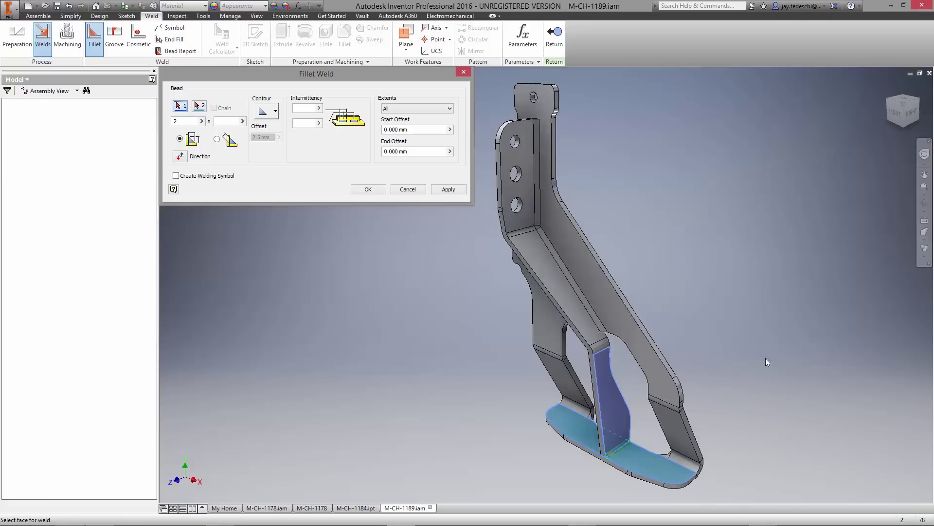
{"action": "key", "text": "F6"}
{"action": "key", "text": "Escape"}
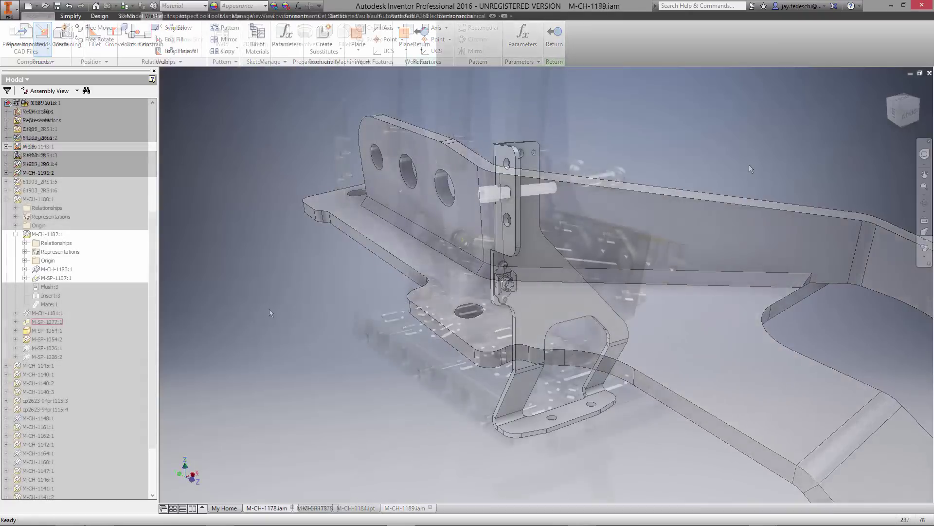
Replace bracket M-CH-1183 in the pedal box with weldment M-CH-1189.iam
{"action": "right_click", "coordinate": [68, 272]}
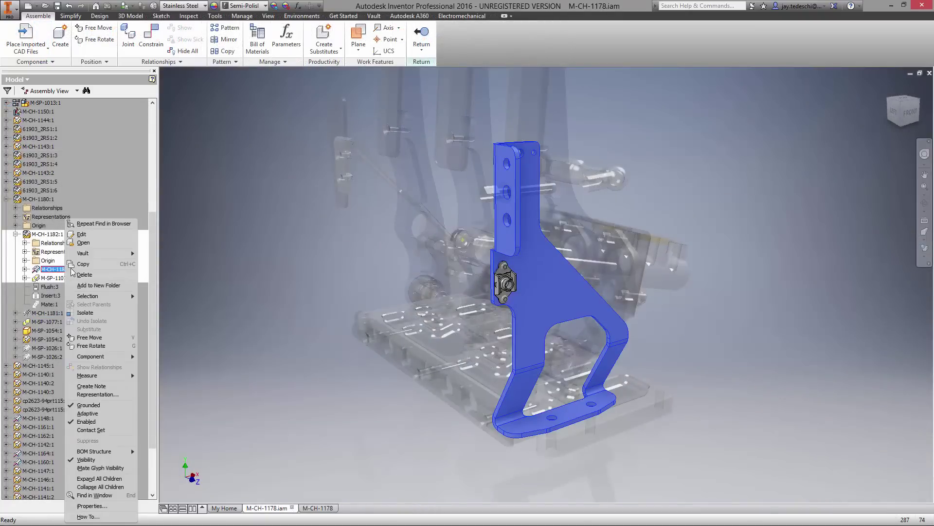
{"action": "mouse_move", "coordinate": [113, 356]}
{"action": "left_click", "coordinate": [195, 391]}
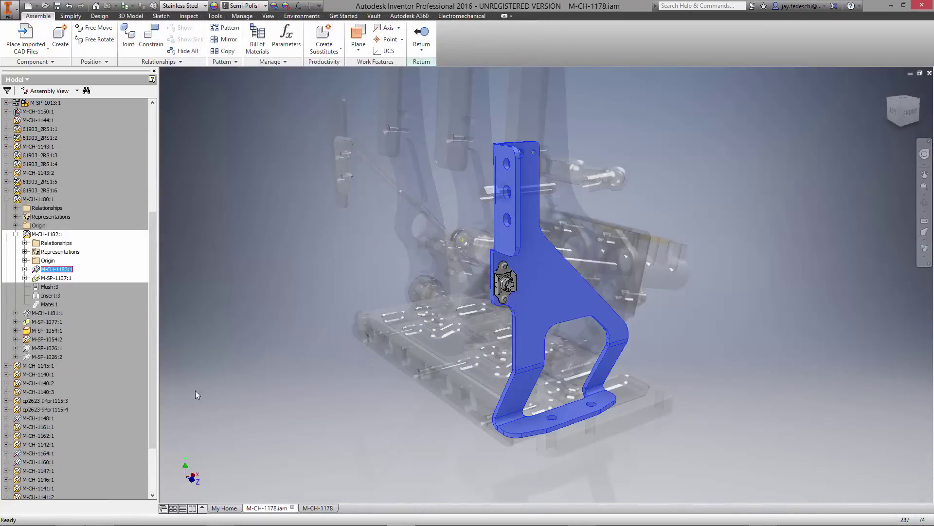
{"action": "left_click", "coordinate": [458, 215]}
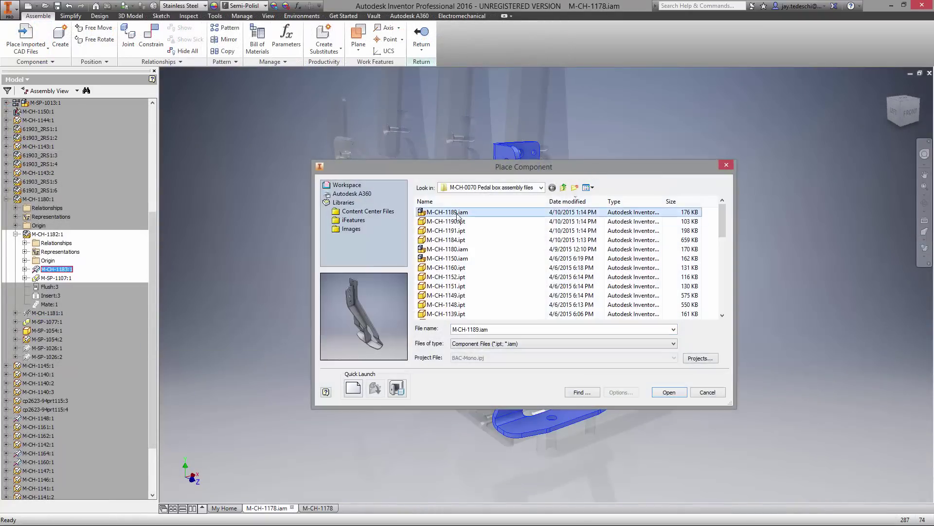
{"action": "left_click", "coordinate": [665, 395]}
Open subassembly M-CH-1182 in its own window
{"action": "left_click", "coordinate": [47, 234]}
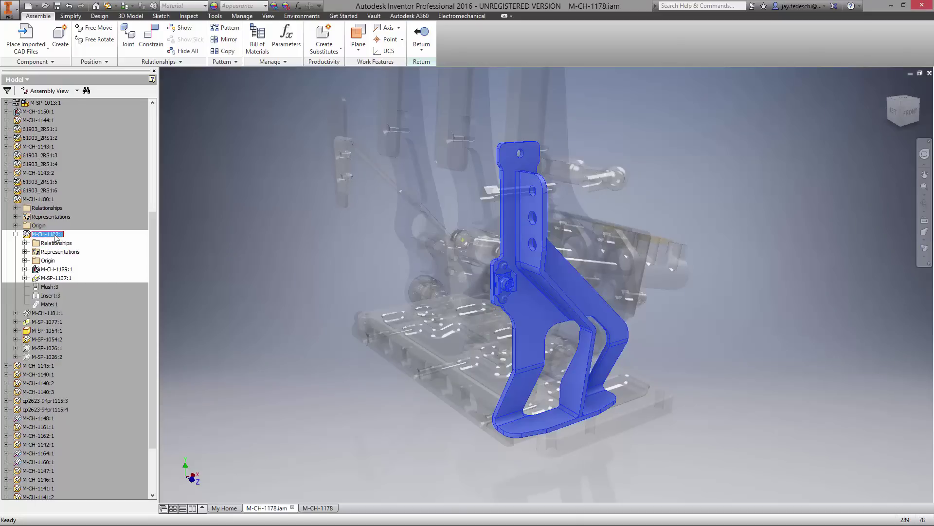
{"action": "right_click", "coordinate": [51, 234]}
{"action": "left_click", "coordinate": [150, 264]}
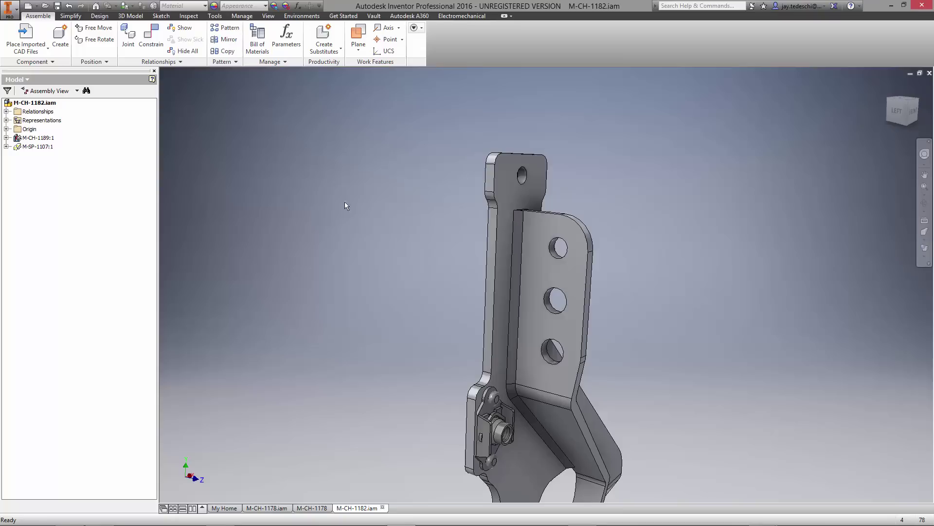
Search Vault for Description:nut and open part M-SP-1107.ipt for placement
{"action": "left_click", "coordinate": [26, 48]}
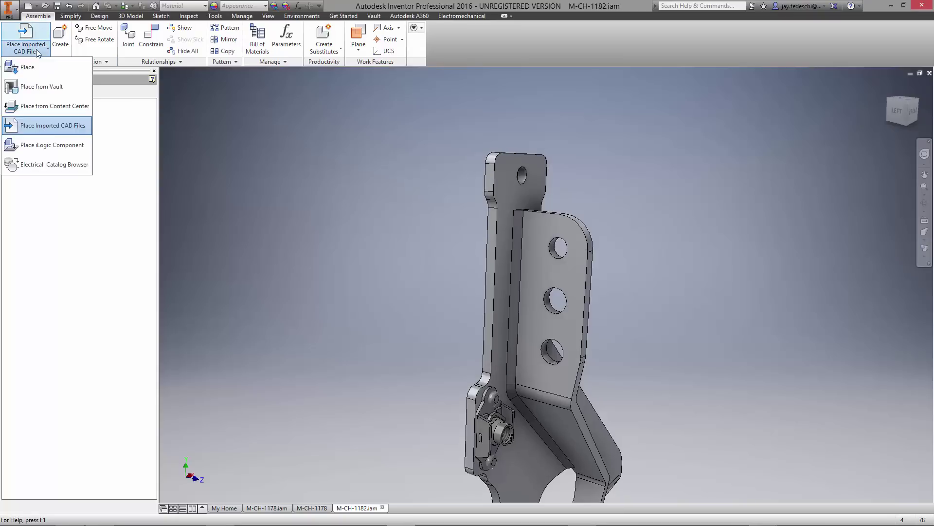
{"action": "left_click", "coordinate": [29, 71]}
{"action": "left_click", "coordinate": [374, 388]}
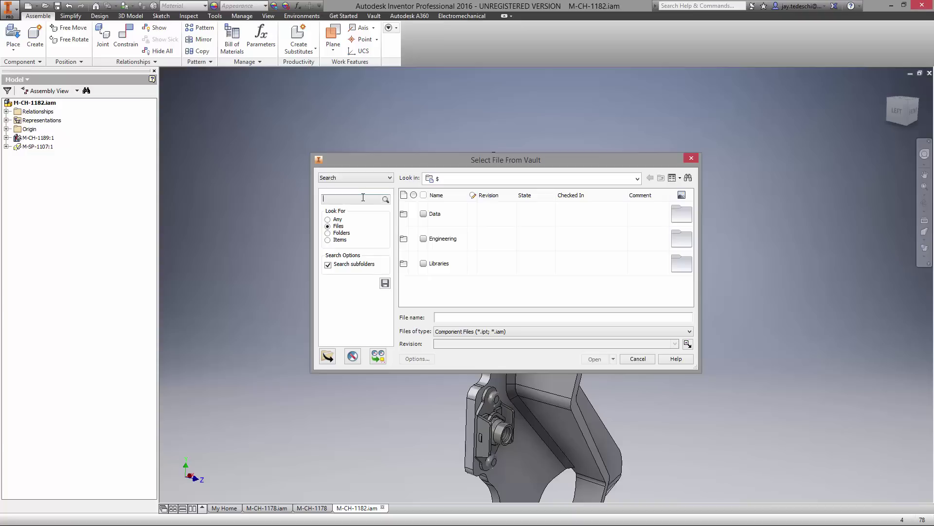
{"action": "left_click", "coordinate": [363, 198]}
{"action": "key", "text": "Down"}
{"action": "key", "text": "Down"}
{"action": "key", "text": "Down"}
{"action": "key", "text": "Down"}
{"action": "key", "text": "Down"}
{"action": "key", "text": "Down"}
{"action": "key", "text": "Down"}
{"action": "key", "text": "Down"}
{"action": "key", "text": "Down"}
{"action": "key", "text": "Down"}
{"action": "key", "text": "Down"}
{"action": "key", "text": "Down"}
{"action": "key", "text": "Down"}
{"action": "key", "text": "Down"}
{"action": "key", "text": "Down"}
{"action": "key", "text": "Down"}
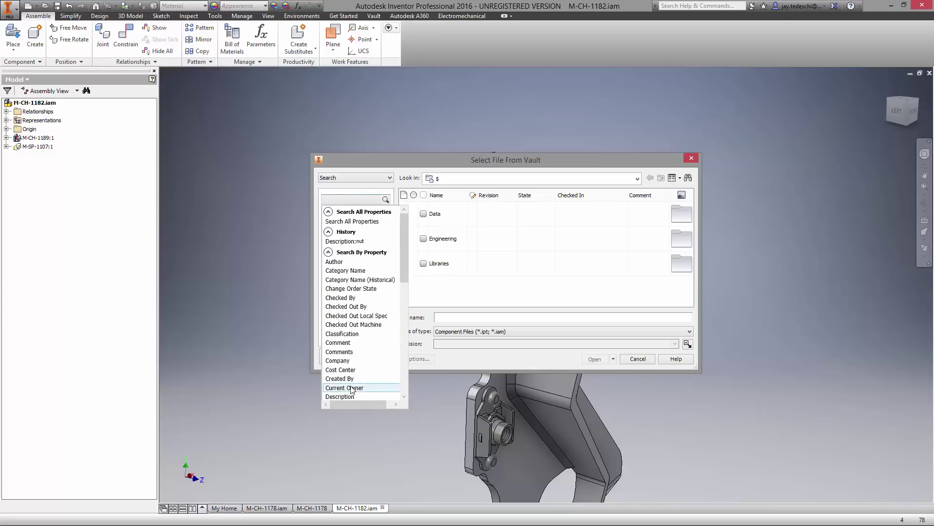
{"action": "left_click", "coordinate": [361, 199]}
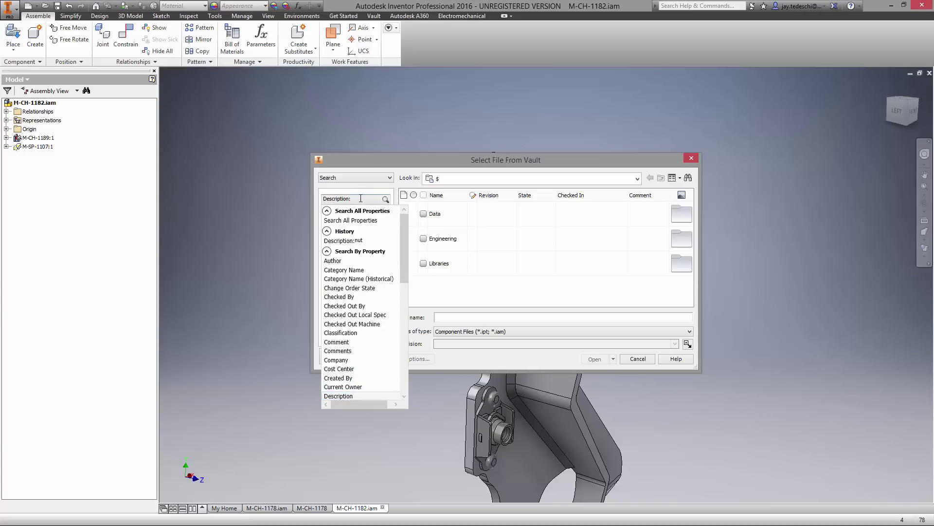
{"action": "type", "text": "nut"}
{"action": "key", "text": "Return"}
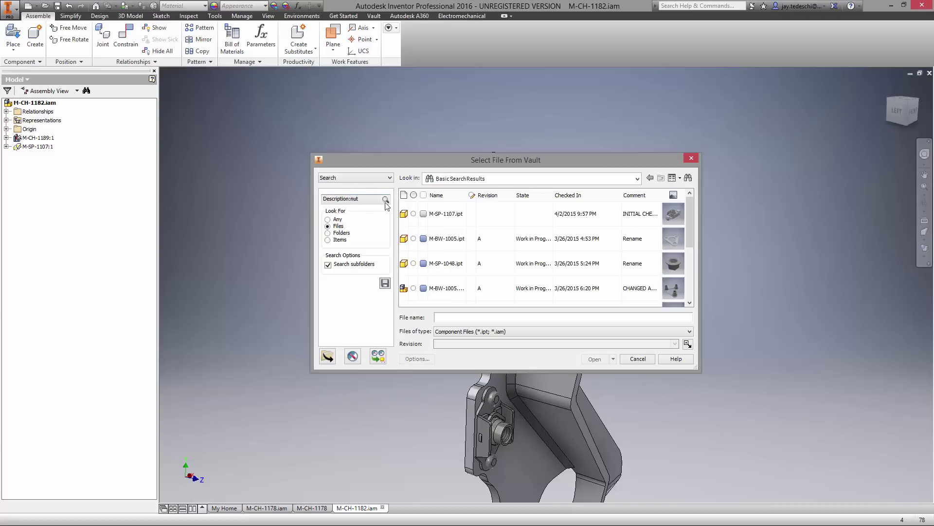
{"action": "left_click_drag", "start_coordinate": [691, 218], "coordinate": [666, 215]}
{"action": "left_click", "coordinate": [588, 215]}
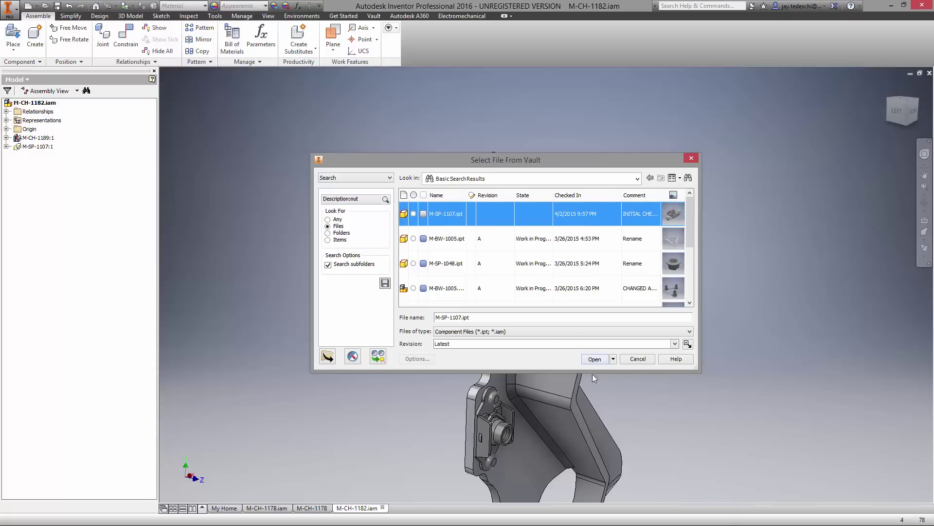
{"action": "left_click", "coordinate": [595, 360]}
Place one M-SP-1107 nut and insert-constrain it into the bracket's top hole
{"action": "left_click", "coordinate": [419, 259]}
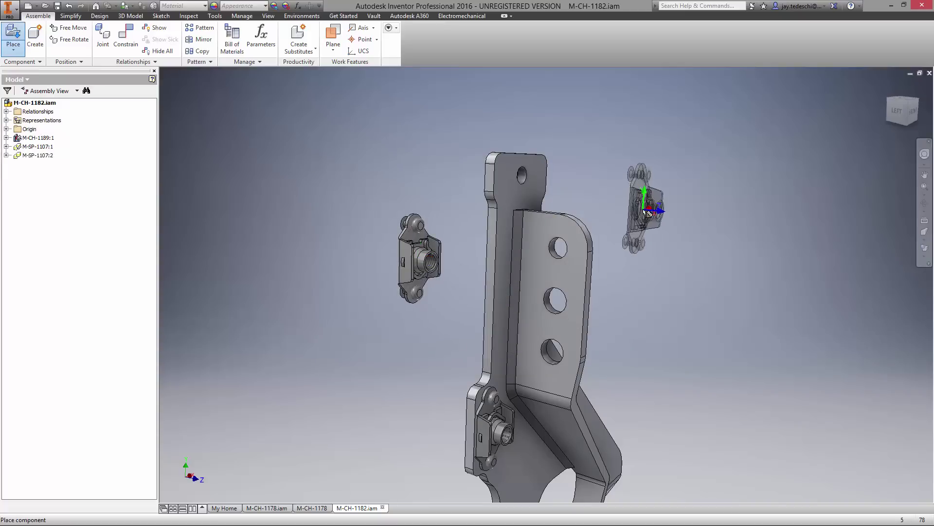
{"action": "key", "text": "Escape"}
{"action": "middle_click_drag", "start_coordinate": [687, 298], "coordinate": [707, 273], "text": "shift"}
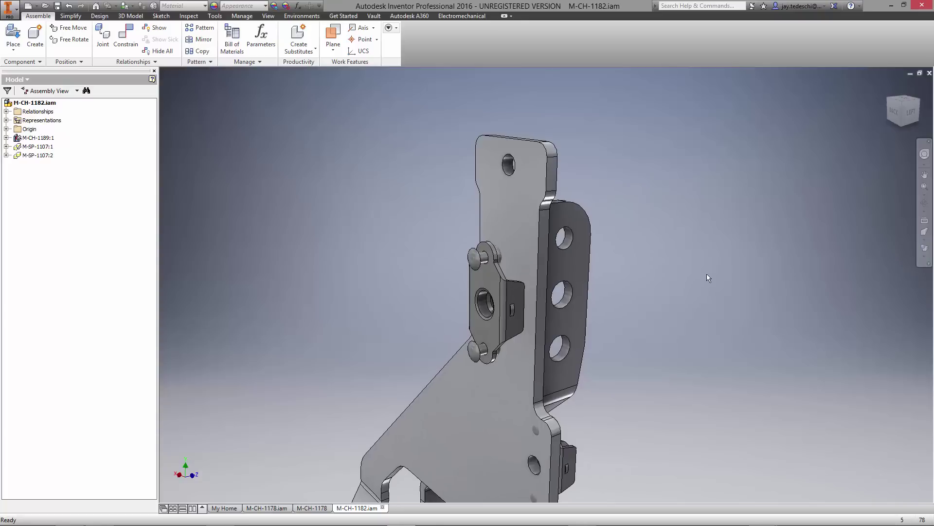
{"action": "right_click", "coordinate": [706, 273]}
{"action": "left_click", "coordinate": [740, 260]}
{"action": "left_click", "coordinate": [222, 113]}
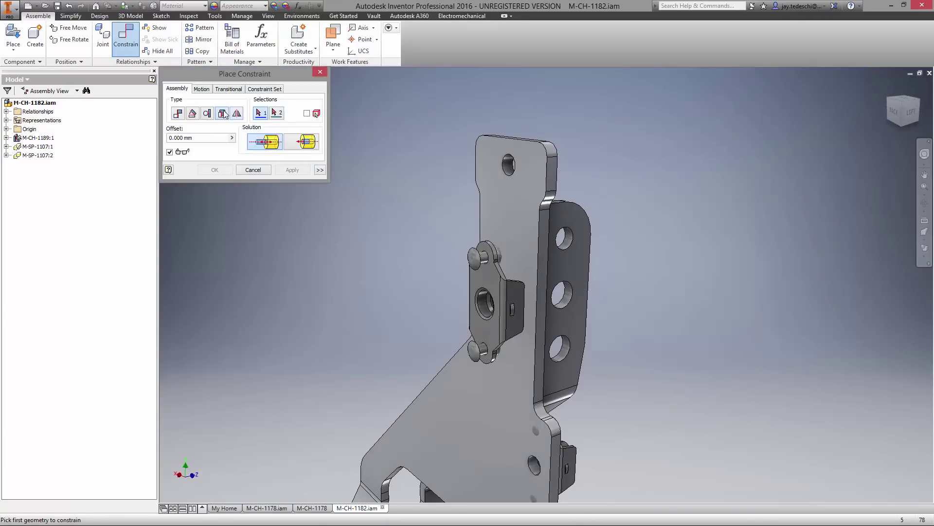
{"action": "left_click", "coordinate": [478, 310]}
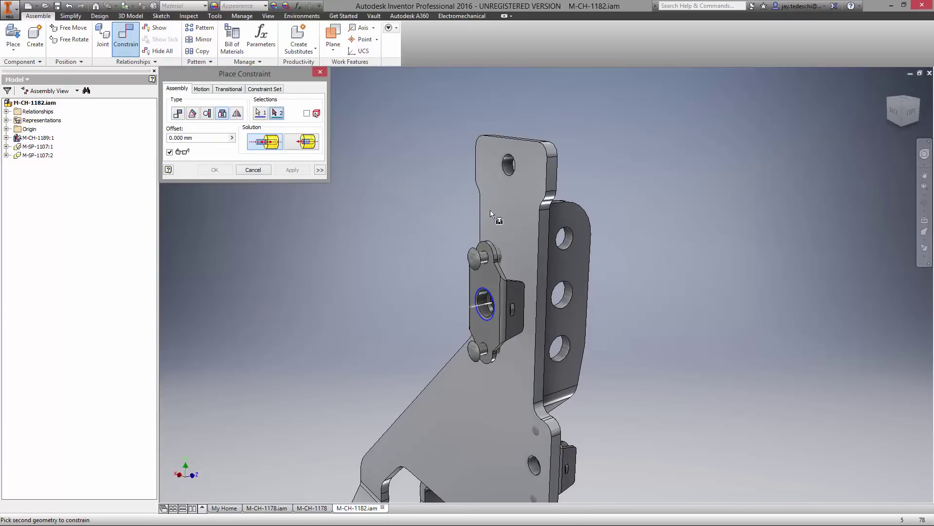
{"action": "left_click", "coordinate": [513, 167]}
{"action": "left_click", "coordinate": [300, 167]}
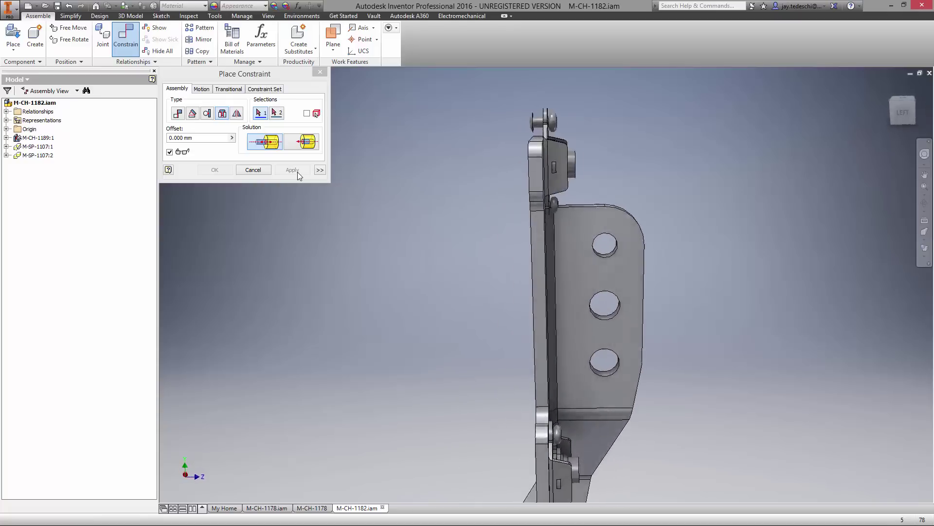
Add a 0.00 deg angle constraint holding the nut flat against the bracket
{"action": "left_click", "coordinate": [192, 113]}
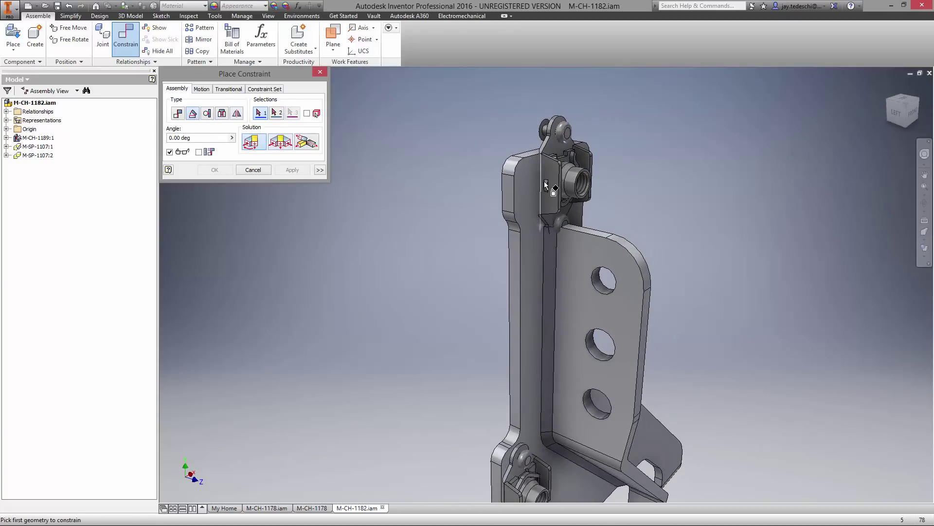
{"action": "left_click", "coordinate": [540, 162]}
{"action": "left_click", "coordinate": [529, 154]}
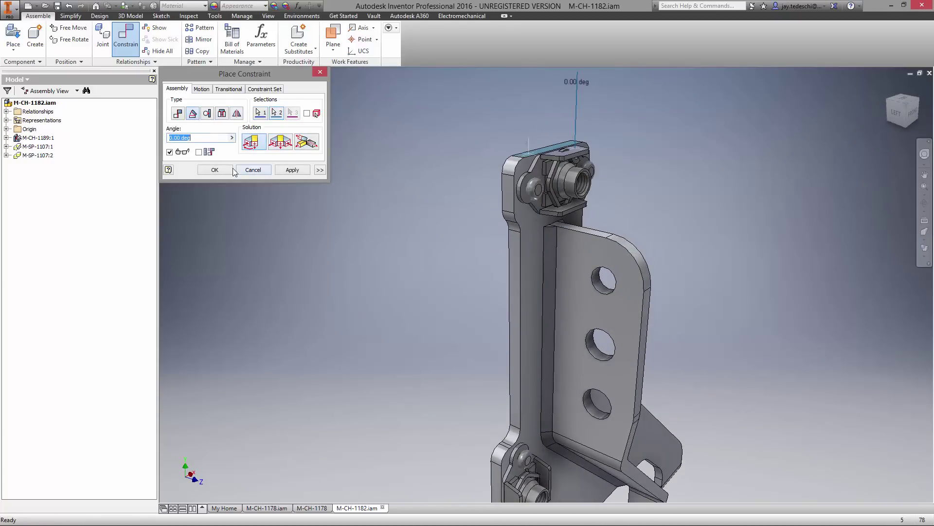
{"action": "left_click", "coordinate": [215, 170]}
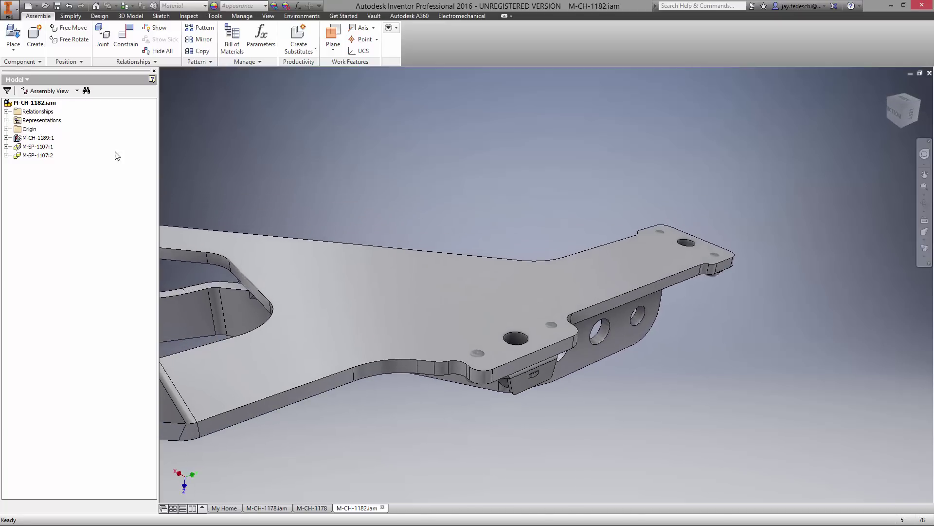
In weldment M-CH-1189, sketch on the plate with the existing hole edges projected
{"action": "double_click", "coordinate": [38, 137]}
{"action": "key", "text": "s"}
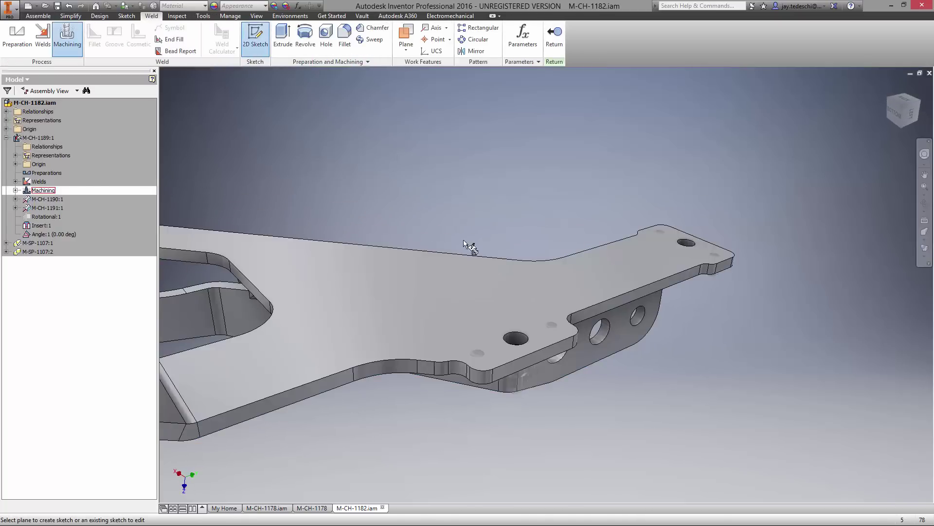
{"action": "left_click", "coordinate": [489, 258]}
{"action": "right_click", "coordinate": [503, 161]}
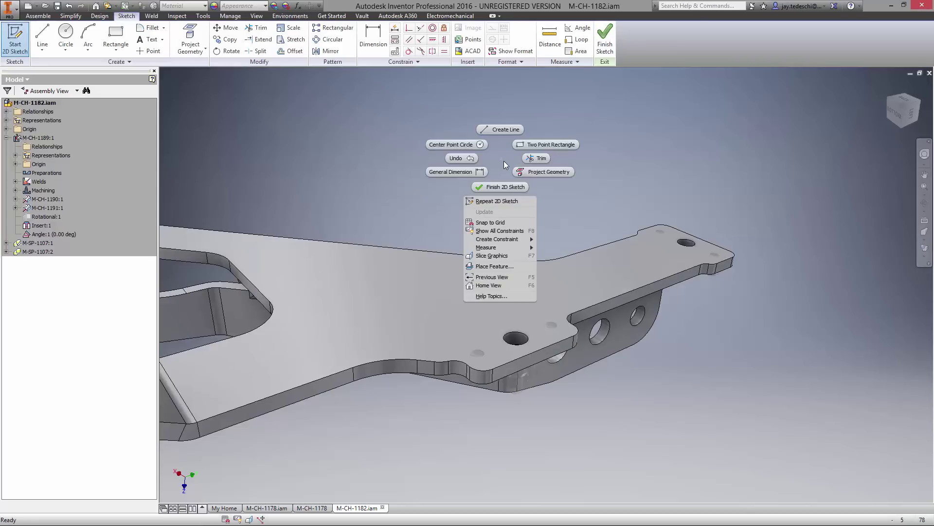
{"action": "left_click", "coordinate": [543, 171]}
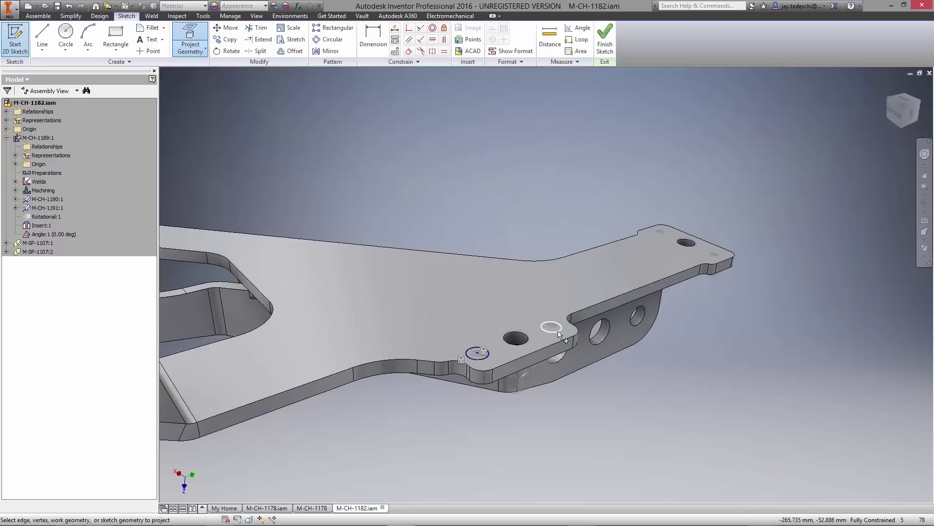
{"action": "left_click", "coordinate": [661, 237]}
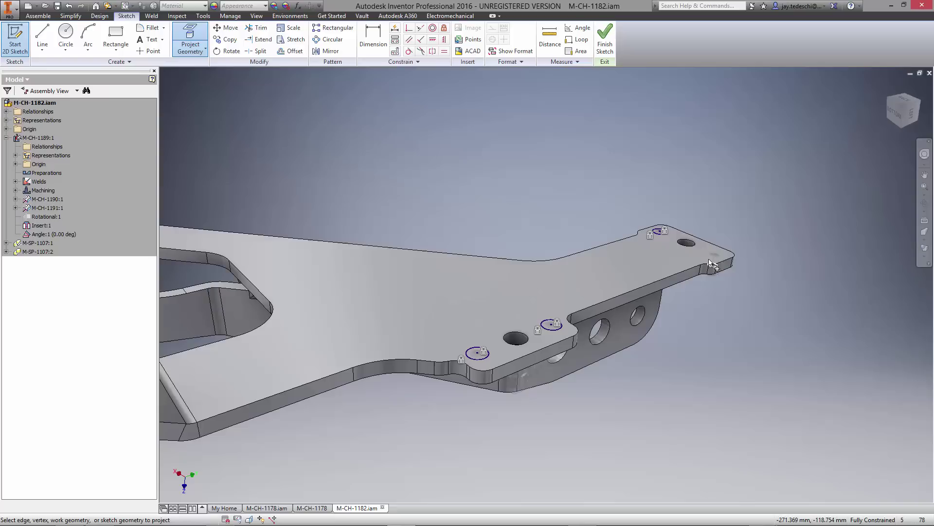
{"action": "right_click", "coordinate": [544, 157]}
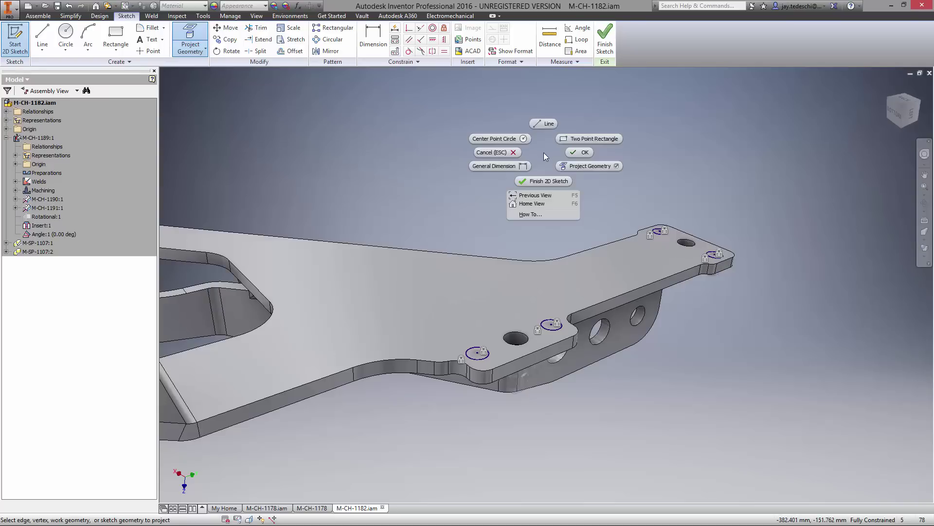
{"action": "left_click", "coordinate": [542, 182]}
Machine countersunk holes with a 5 mm countersink diameter, then return to M-CH-1180.iam
{"action": "left_click", "coordinate": [326, 36]}
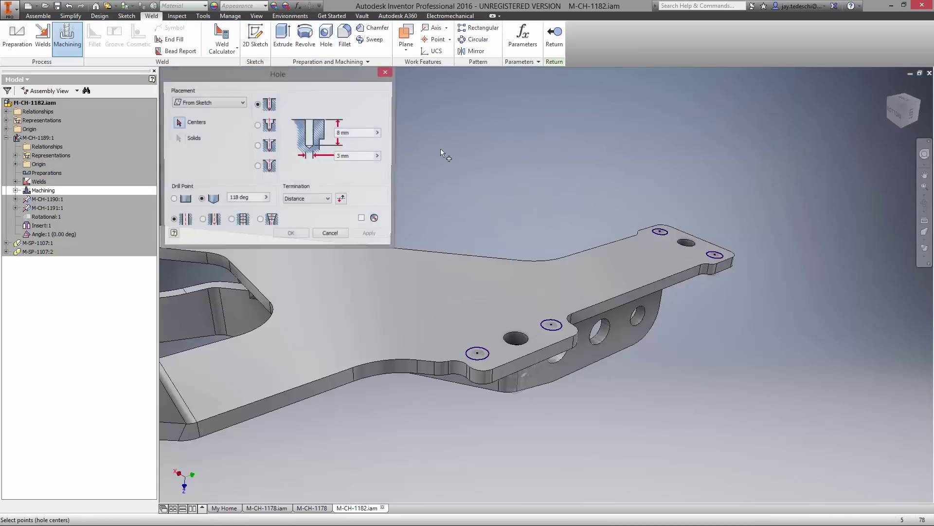
{"action": "left_click", "coordinate": [478, 353]}
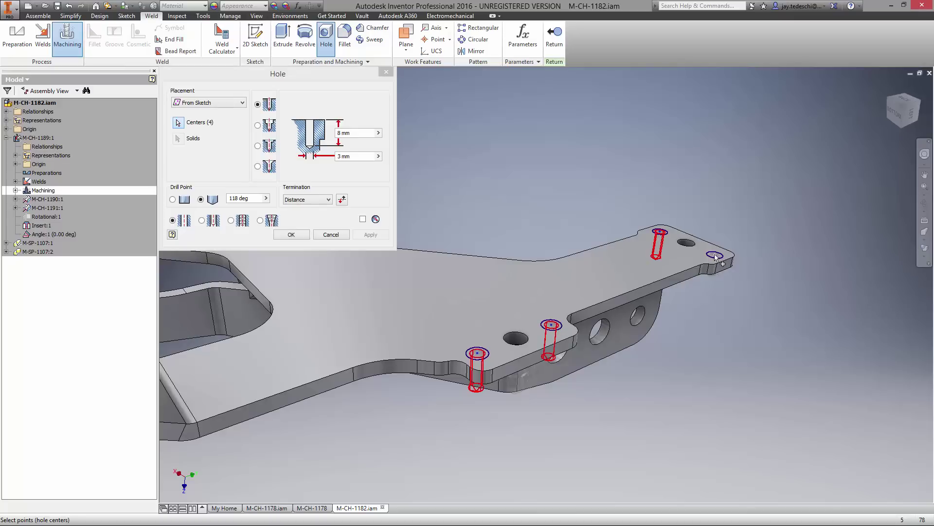
{"action": "left_click", "coordinate": [268, 165]}
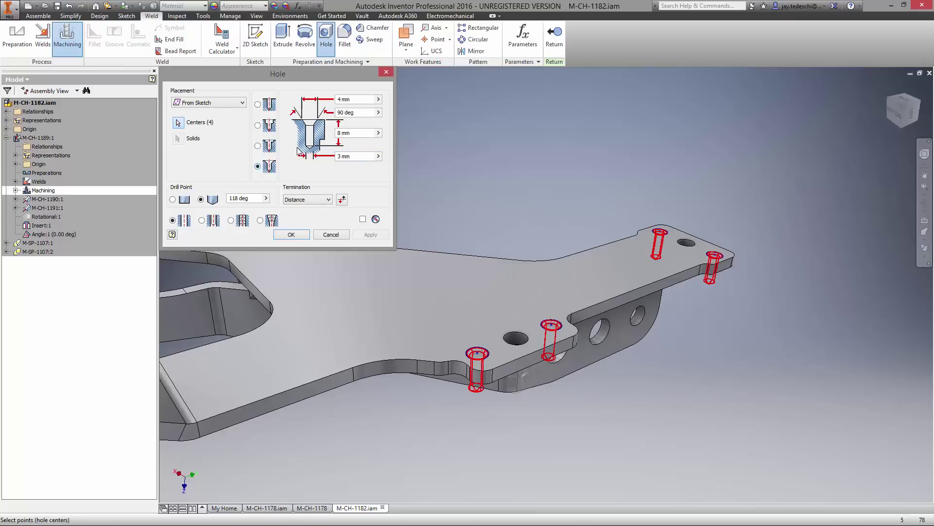
{"action": "left_click", "coordinate": [356, 101]}
{"action": "type", "text": "5"}
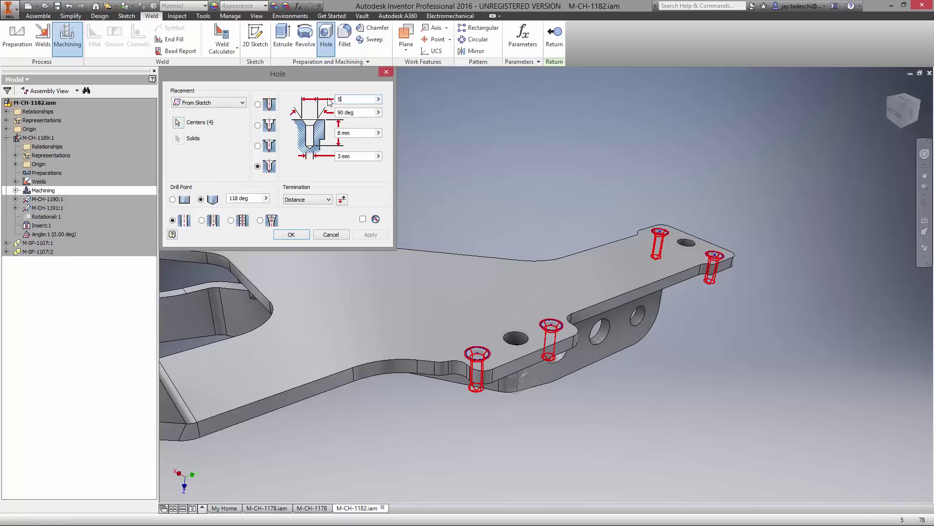
{"action": "left_click", "coordinate": [291, 235]}
{"action": "left_click", "coordinate": [554, 39]}
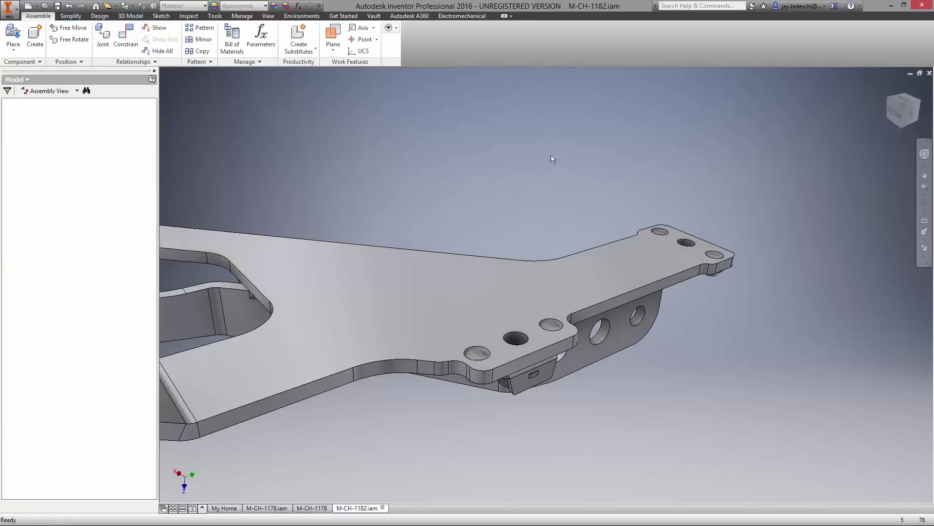
{"action": "left_click", "coordinate": [890, 88]}
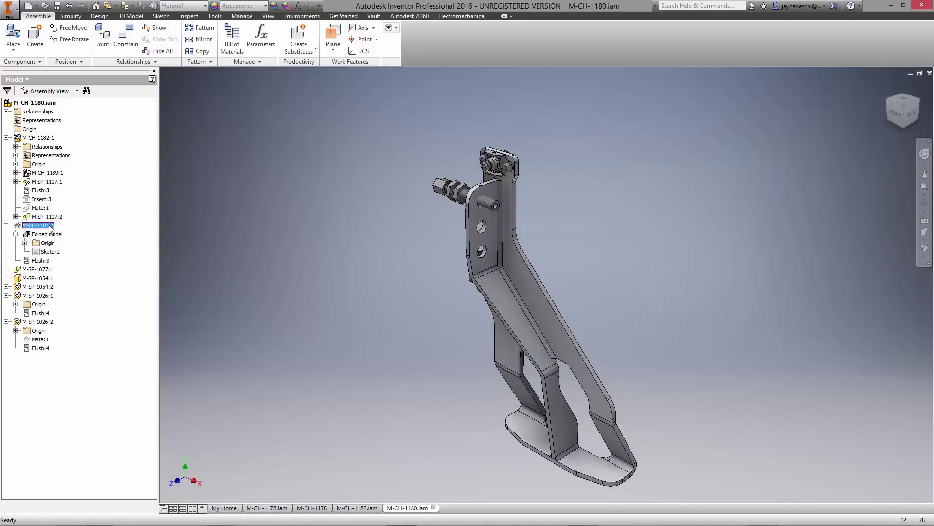
Edit part M-CH-1181:1 in place, checking out the assembly when prompted
{"action": "right_click", "coordinate": [50, 228]}
{"action": "left_click", "coordinate": [106, 407]}
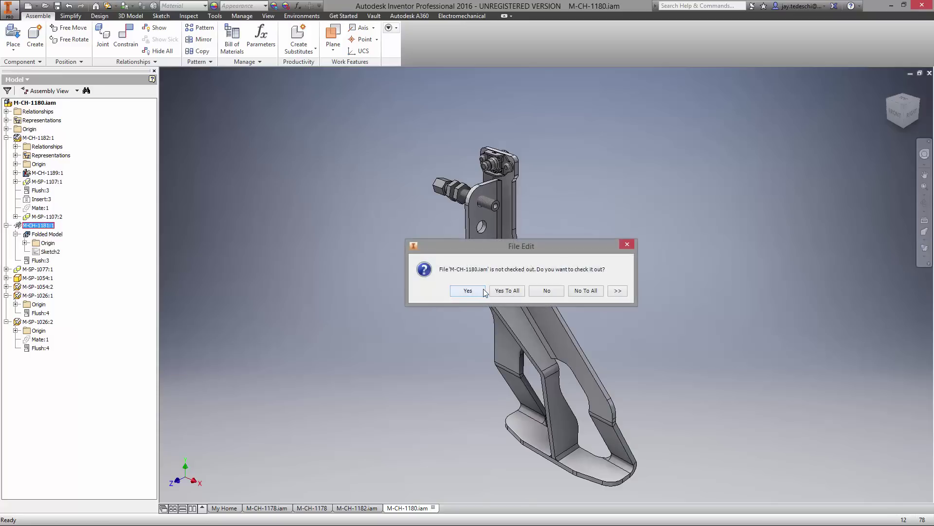
{"action": "left_click", "coordinate": [483, 289]}
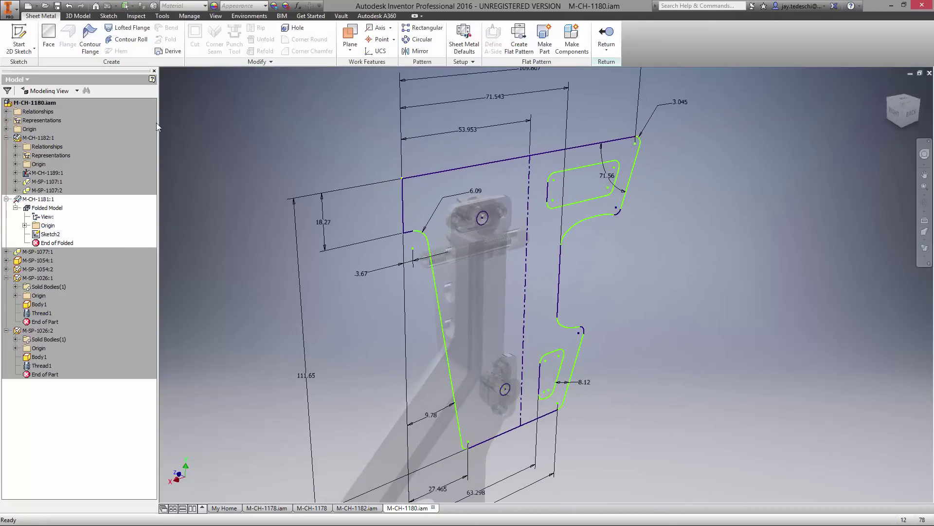
Turn the sketch profile into a solid sheet metal face plate
{"action": "left_click", "coordinate": [48, 39]}
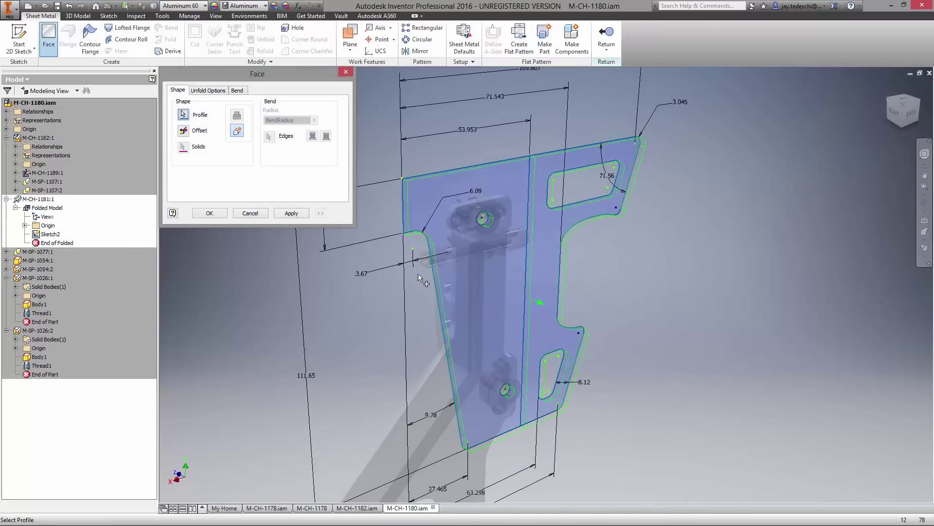
{"action": "left_click", "coordinate": [220, 216]}
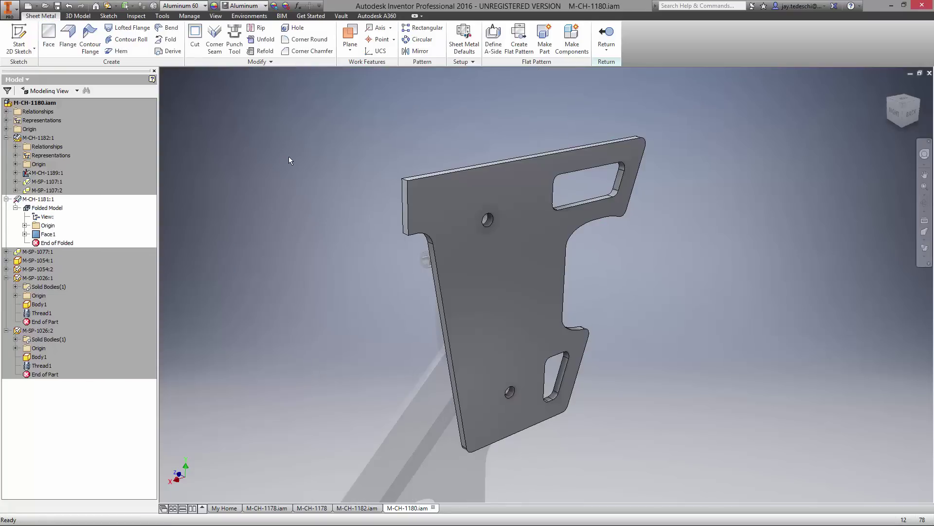
{"action": "key", "text": "F6"}
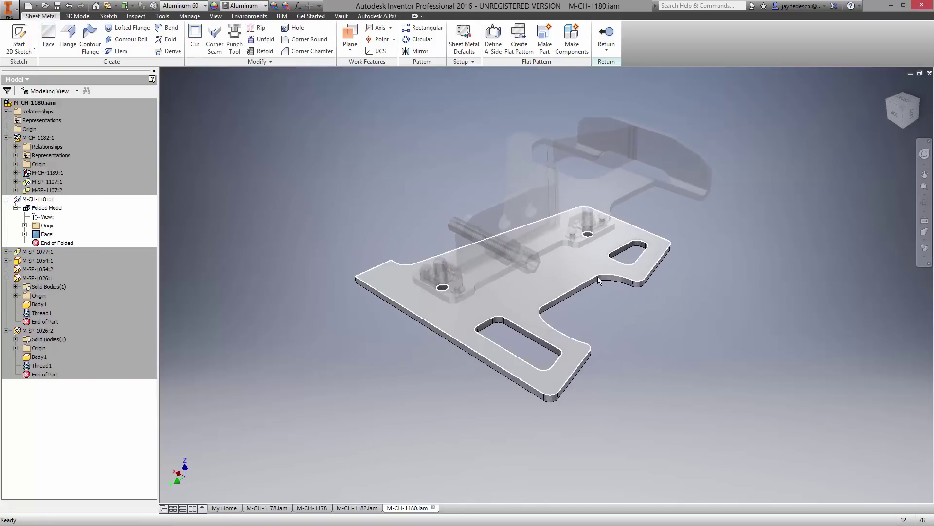
Create a sketch on the plate with Sketch2's bend line projected, then hide Sketch2
{"action": "left_click", "coordinate": [572, 276]}
{"action": "left_click", "coordinate": [580, 265]}
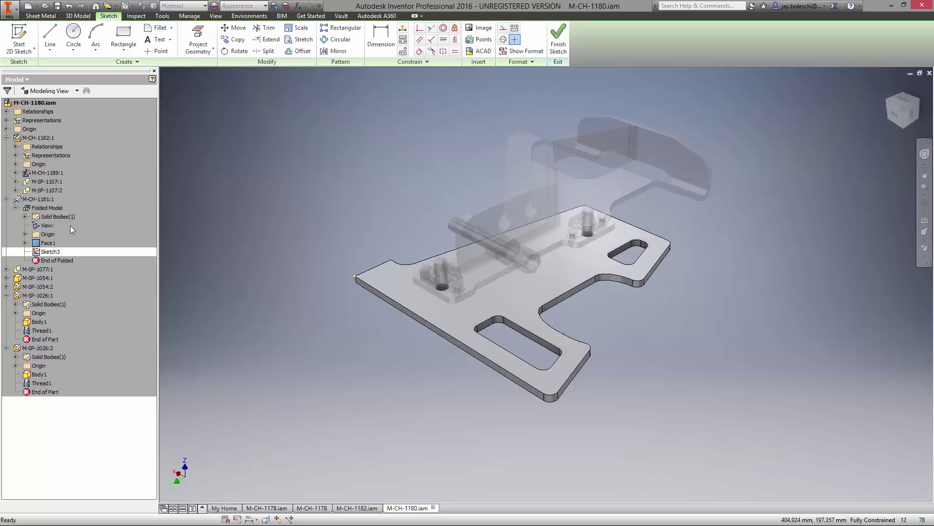
{"action": "left_click", "coordinate": [25, 243]}
{"action": "right_click", "coordinate": [59, 251]}
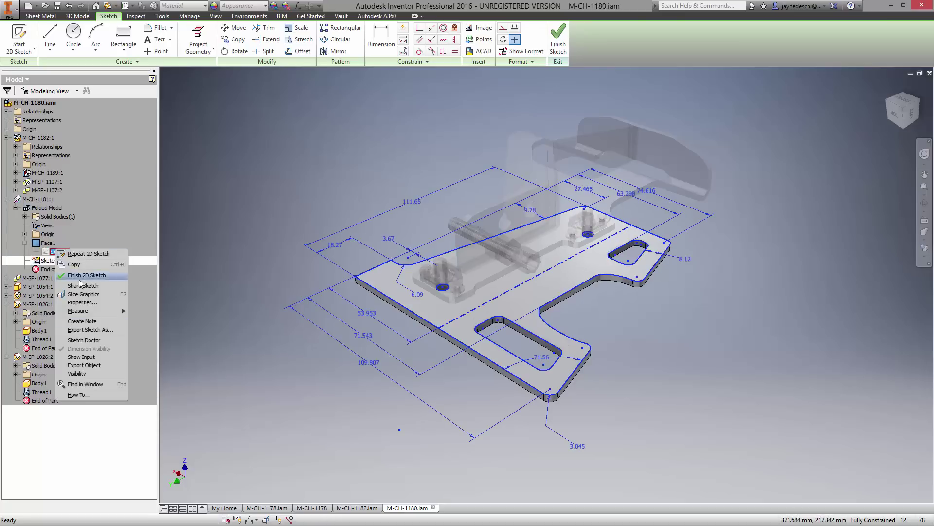
{"action": "left_click", "coordinate": [90, 369]}
{"action": "right_click", "coordinate": [332, 119]}
{"action": "left_click", "coordinate": [366, 139]}
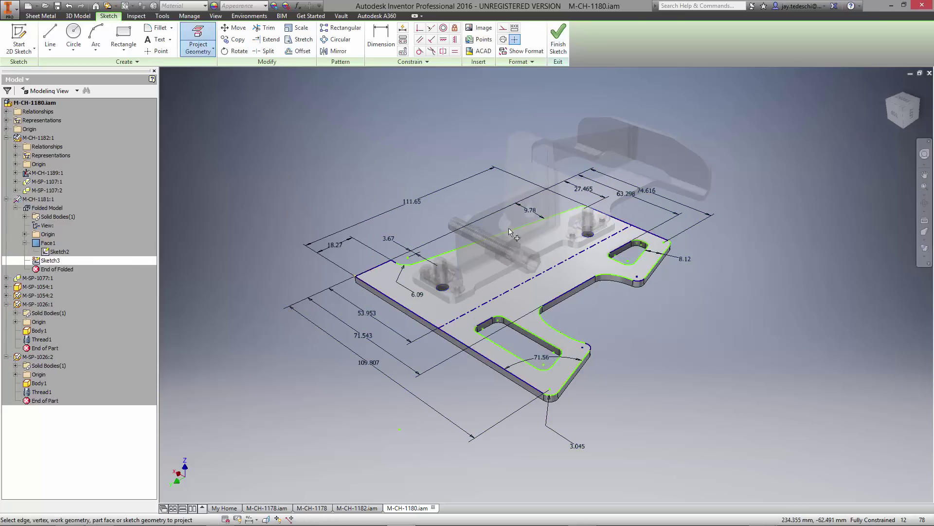
{"action": "left_click", "coordinate": [549, 273]}
{"action": "right_click", "coordinate": [313, 115]}
{"action": "left_click", "coordinate": [314, 141]}
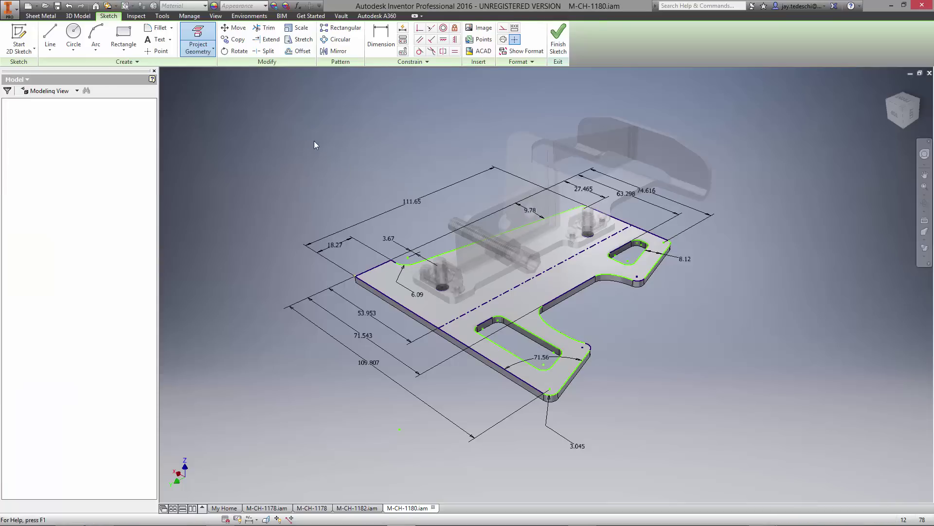
{"action": "right_click", "coordinate": [59, 251]}
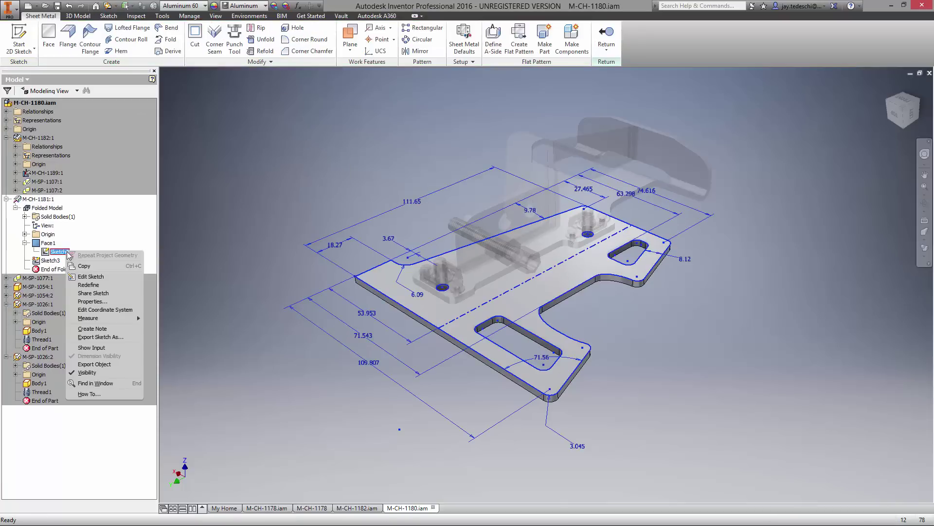
{"action": "left_click", "coordinate": [90, 373]}
Fold the plate along the projected bend line at a 30° angle
{"action": "left_click", "coordinate": [167, 39]}
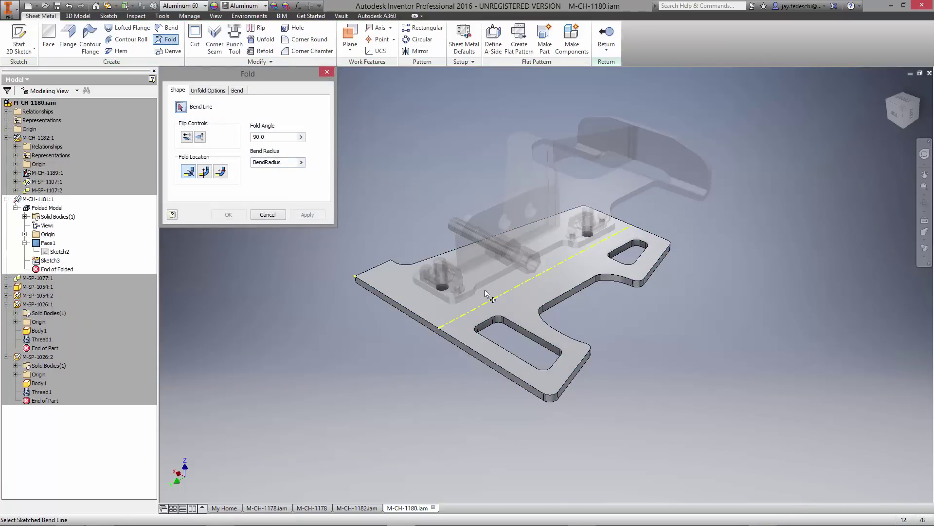
{"action": "left_click", "coordinate": [515, 287]}
{"action": "left_click", "coordinate": [188, 138]}
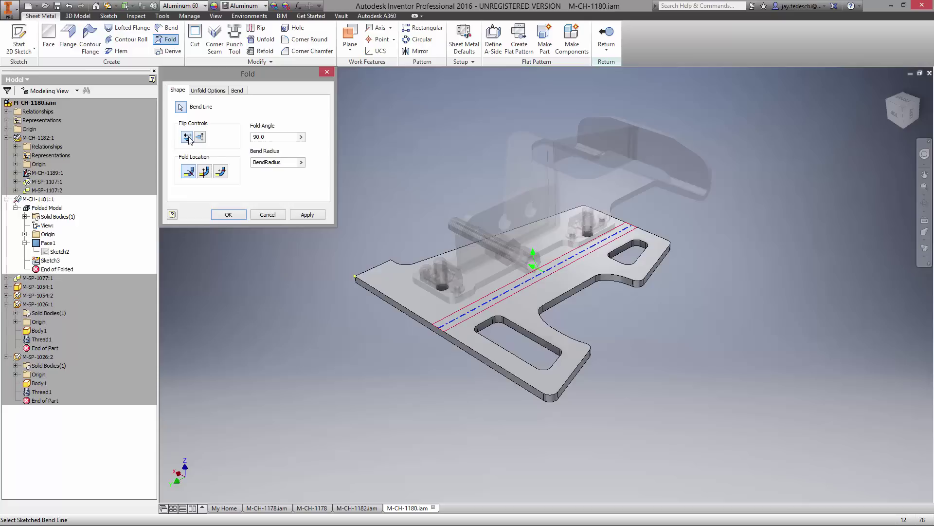
{"action": "left_click", "coordinate": [253, 138]}
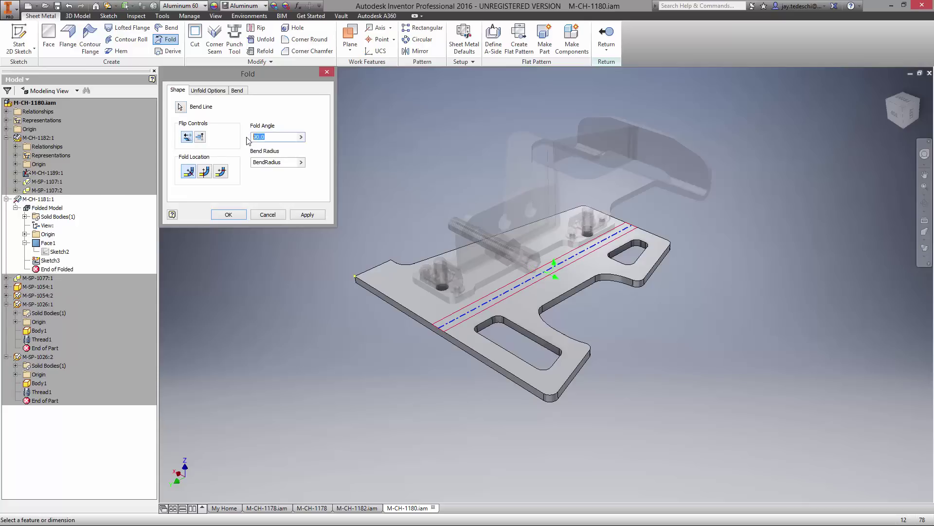
{"action": "type", "text": "30"}
{"action": "left_click", "coordinate": [228, 215]}
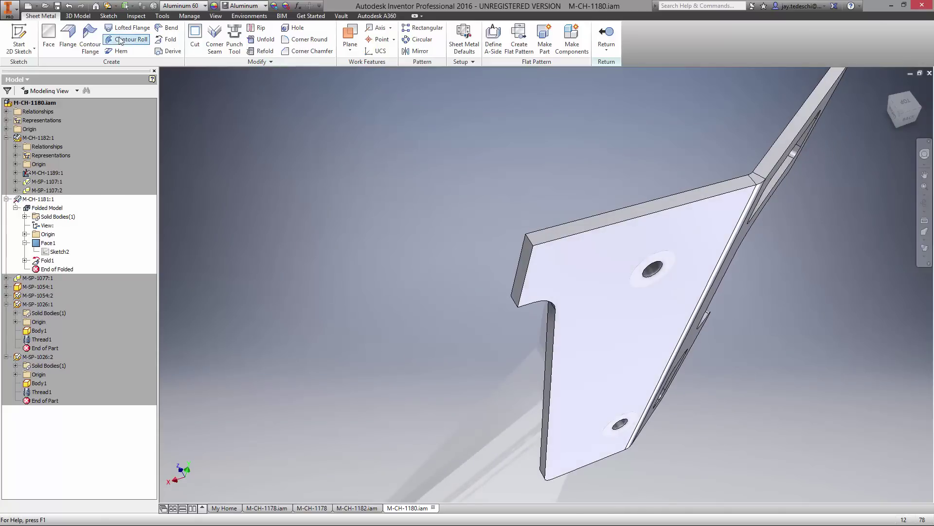
Add a 30° flange, 40 mm high, with the bend position changed and a 0 bend radius
{"action": "left_click", "coordinate": [68, 38]}
{"action": "left_click", "coordinate": [507, 257]}
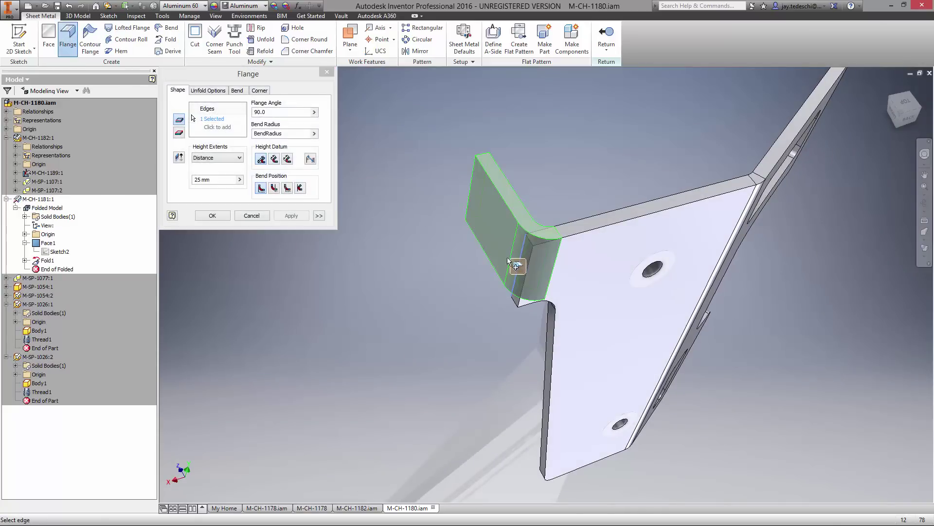
{"action": "left_click", "coordinate": [276, 112]}
{"action": "type", "text": "30"}
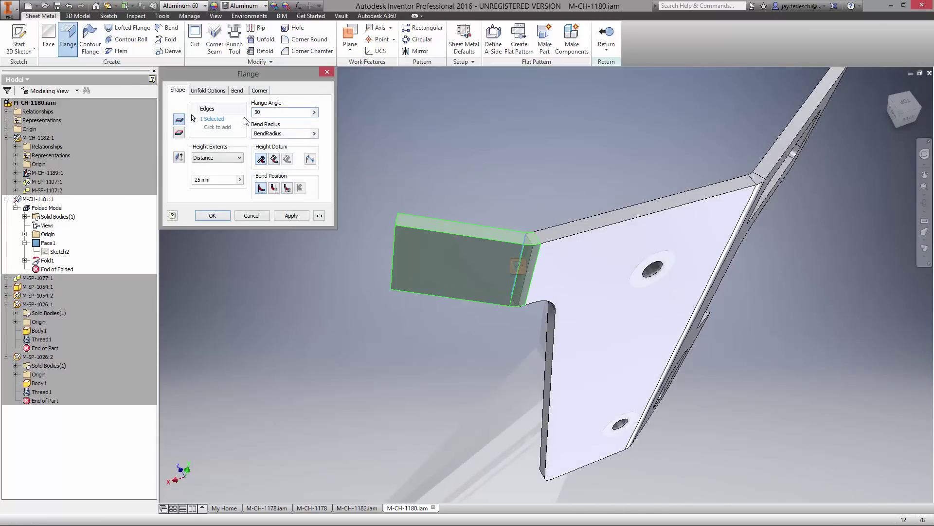
{"action": "double_click", "coordinate": [216, 180]}
{"action": "type", "text": "40"}
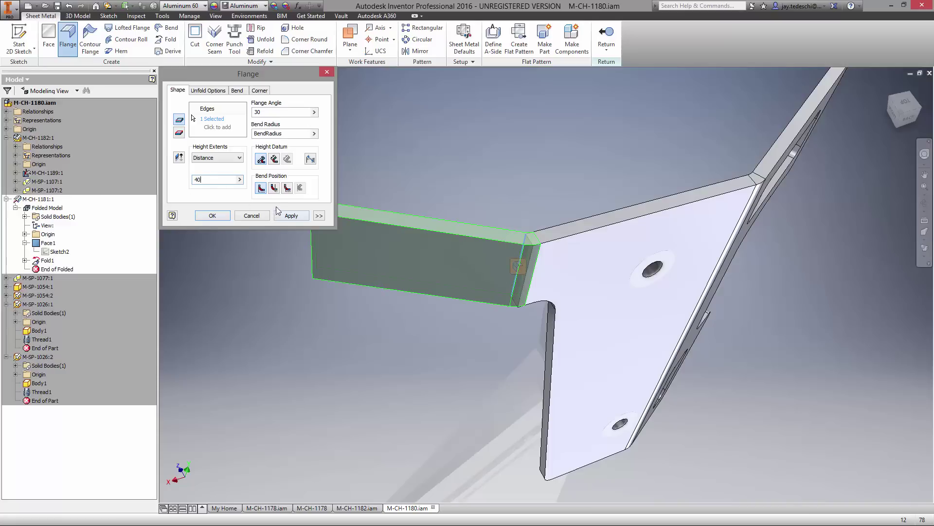
{"action": "left_click", "coordinate": [275, 188]}
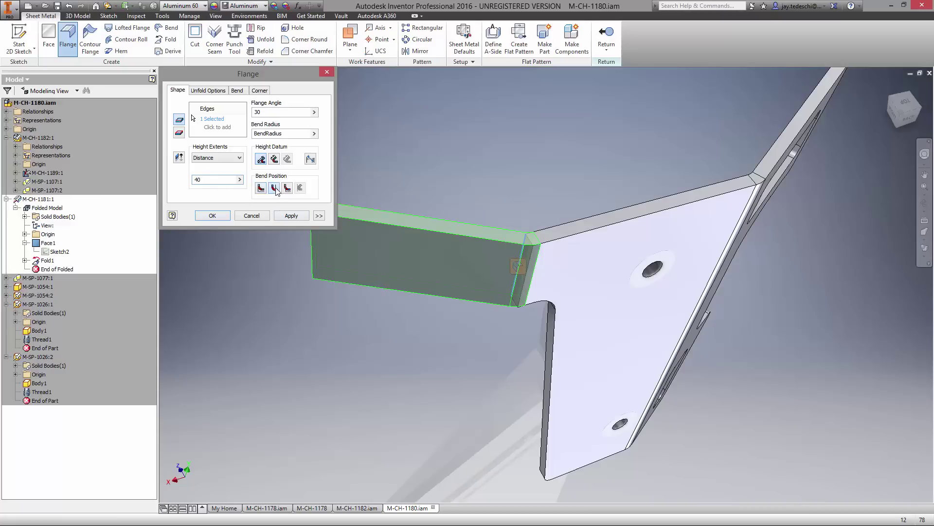
{"action": "double_click", "coordinate": [282, 134]}
{"action": "type", "text": "0"}
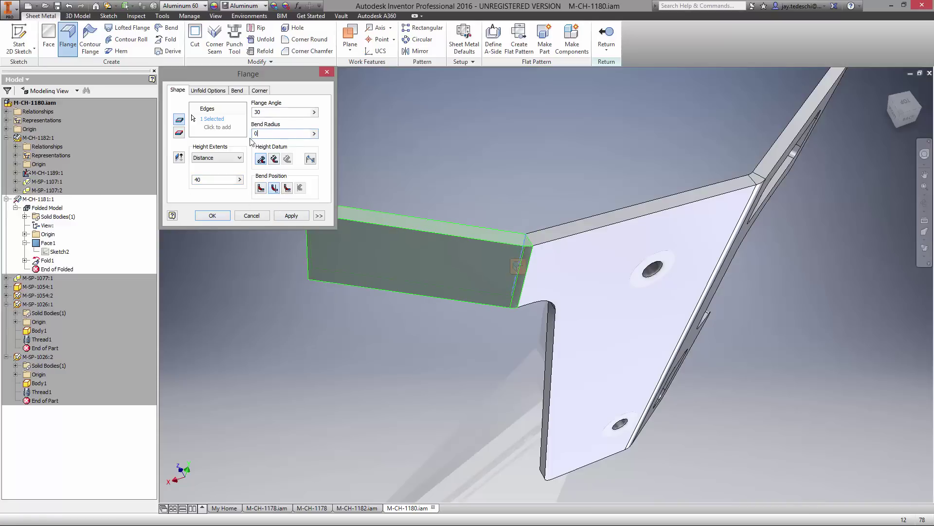
{"action": "left_click", "coordinate": [213, 216]}
Round the two flange corners at 4 mm, then finish editing and return to the assembly
{"action": "left_click", "coordinate": [309, 39]}
{"action": "left_click", "coordinate": [304, 233]}
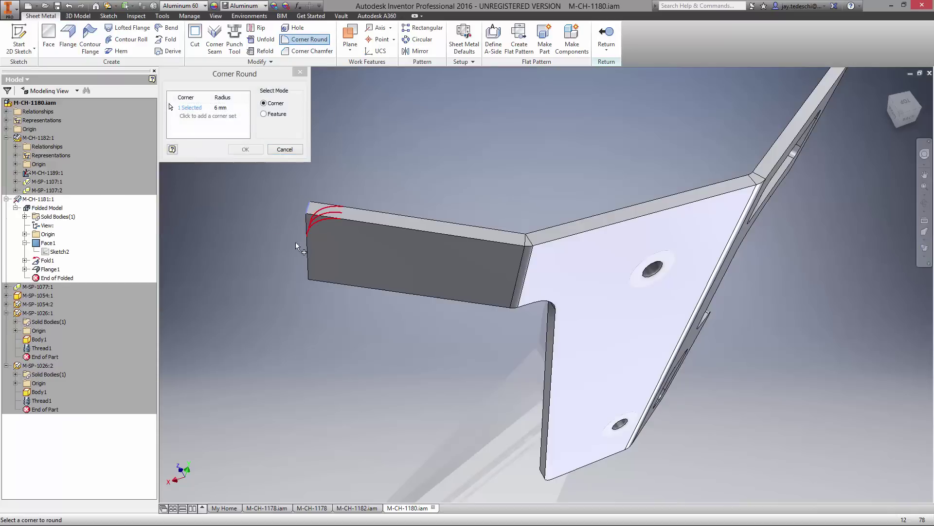
{"action": "left_click", "coordinate": [221, 107]}
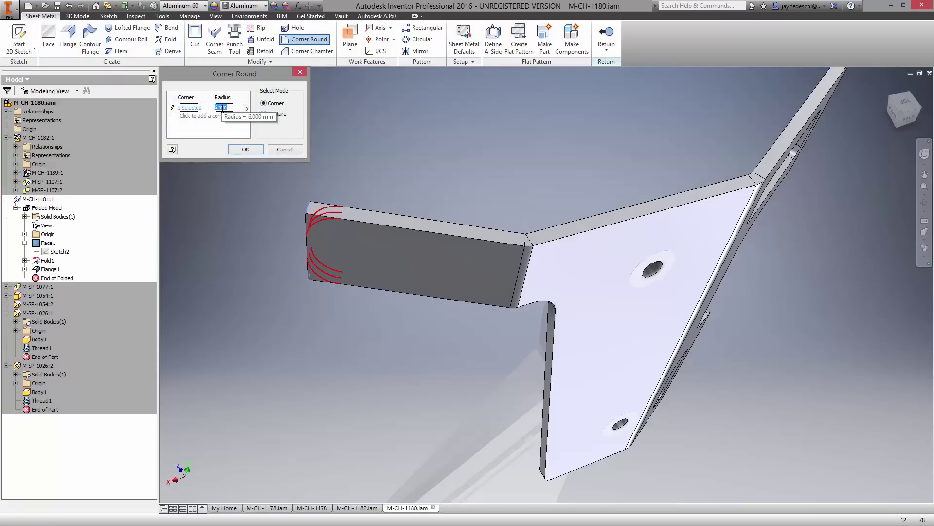
{"action": "type", "text": "4"}
{"action": "left_click", "coordinate": [243, 150]}
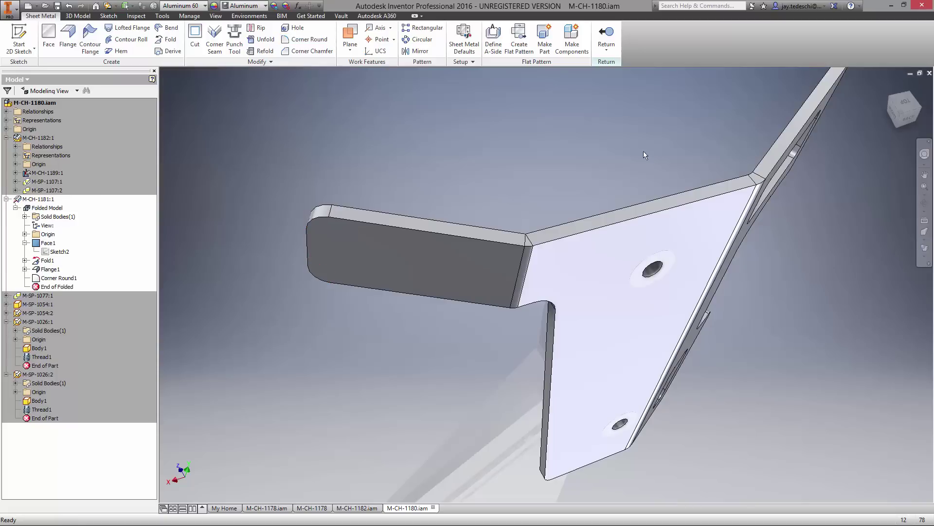
{"action": "right_click", "coordinate": [600, 151]}
{"action": "left_click", "coordinate": [600, 166]}
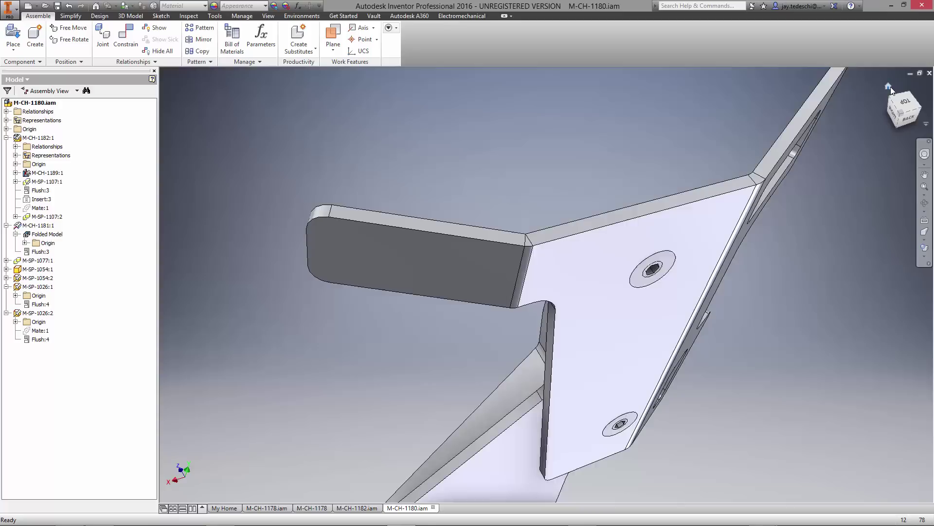
Measure the 10° angle between two edges at the lower cylinder, then switch to File Explorer
{"action": "left_click", "coordinate": [890, 87]}
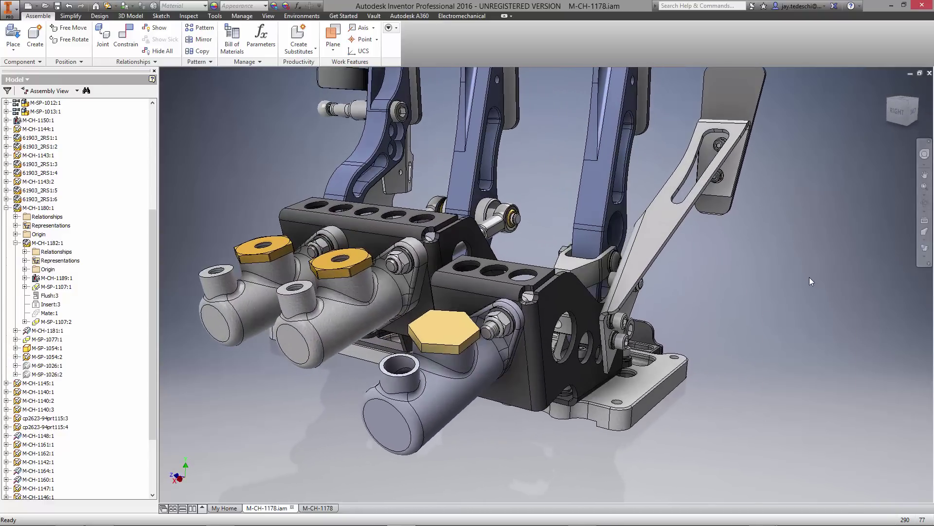
{"action": "right_click", "coordinate": [810, 276]}
{"action": "mouse_move", "coordinate": [802, 480]}
{"action": "left_click", "coordinate": [882, 482]}
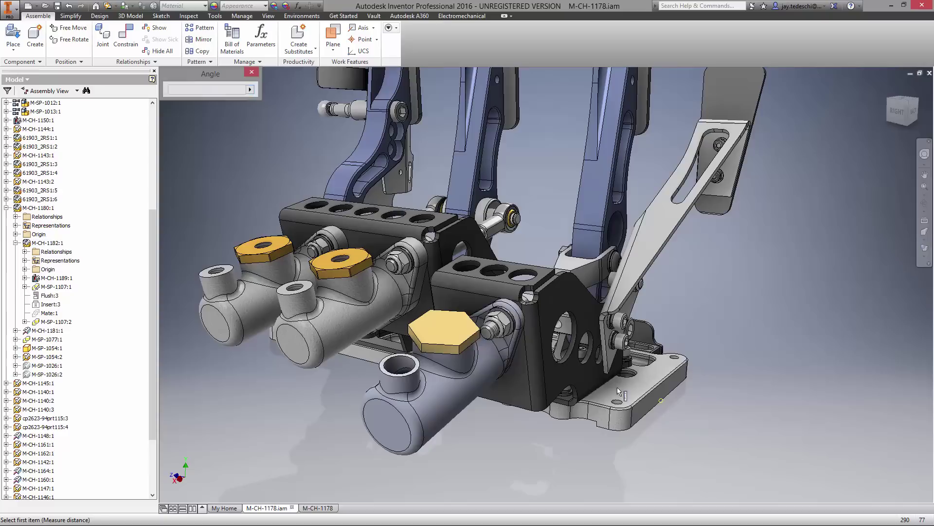
{"action": "left_click", "coordinate": [443, 331]}
{"action": "left_click", "coordinate": [521, 273]}
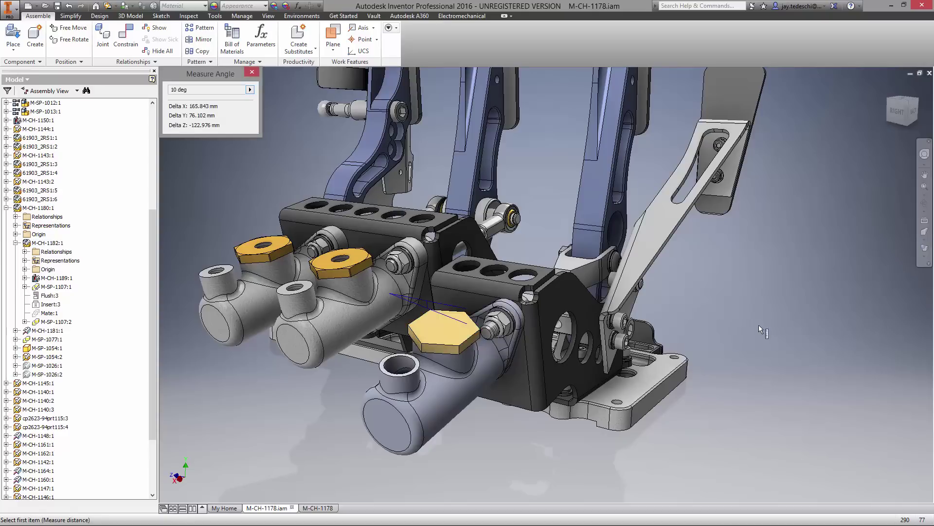
{"action": "left_click", "coordinate": [251, 71]}
{"action": "key", "text": "alt+Tab"}
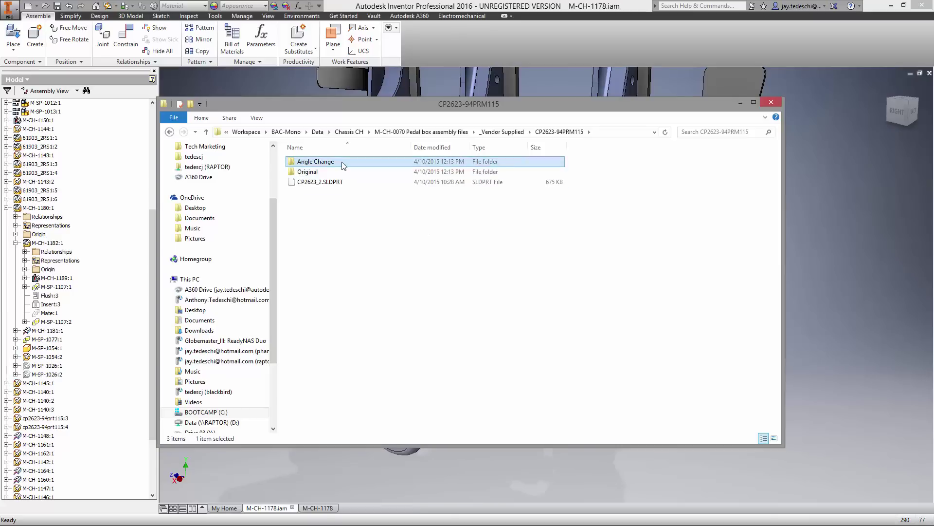
Copy CP2623_2.SLDPRT from Angle Change into CP2623-94PRM115, replacing the older file, then return to Inventor
{"action": "double_click", "coordinate": [341, 161]}
{"action": "right_click", "coordinate": [356, 164]}
{"action": "left_click", "coordinate": [378, 238]}
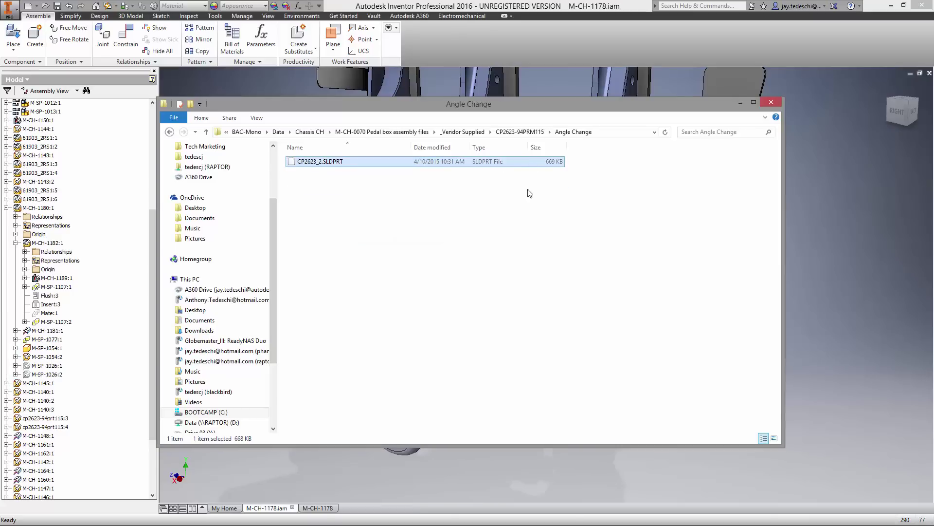
{"action": "left_click", "coordinate": [514, 132]}
{"action": "right_click", "coordinate": [389, 243]}
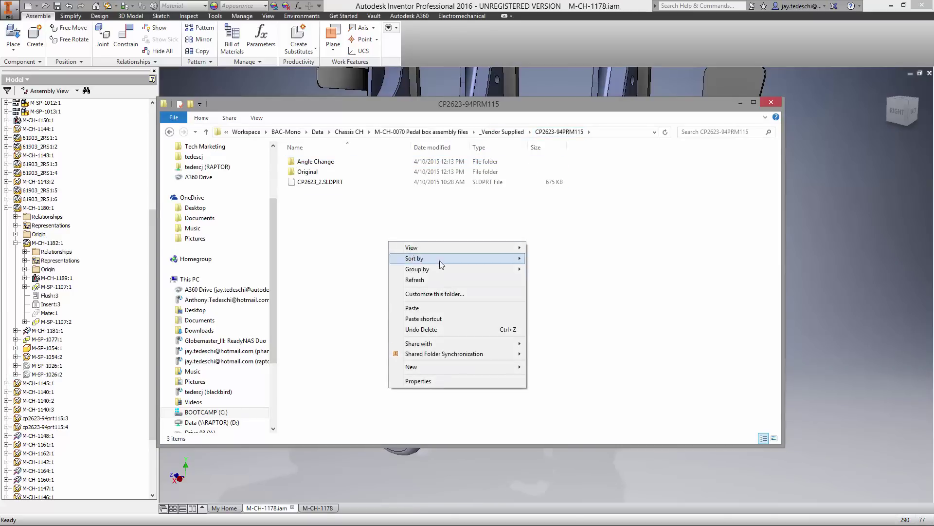
{"action": "left_click", "coordinate": [442, 309]}
{"action": "left_click", "coordinate": [452, 219]}
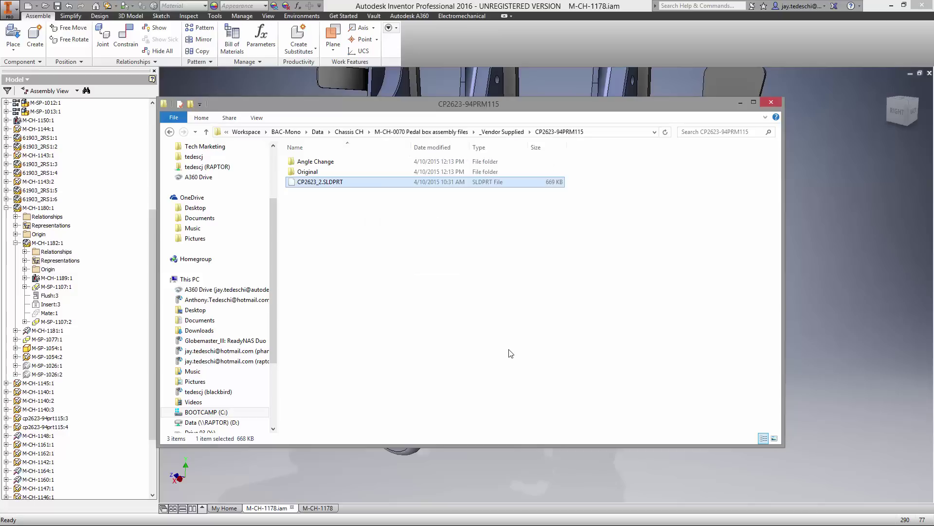
{"action": "left_click", "coordinate": [506, 36]}
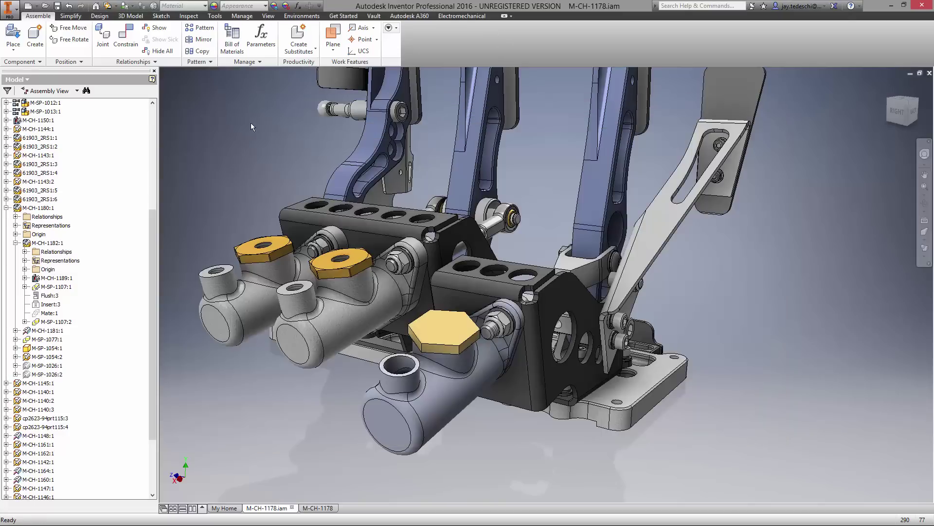
{"action": "left_click_drag", "start_coordinate": [150, 217], "coordinate": [151, 269]}
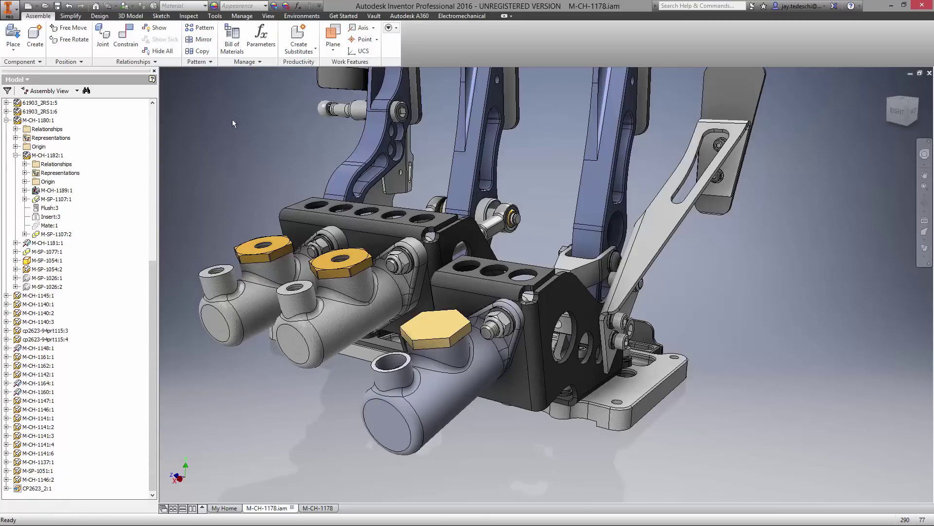
{"action": "left_click", "coordinate": [318, 508]}
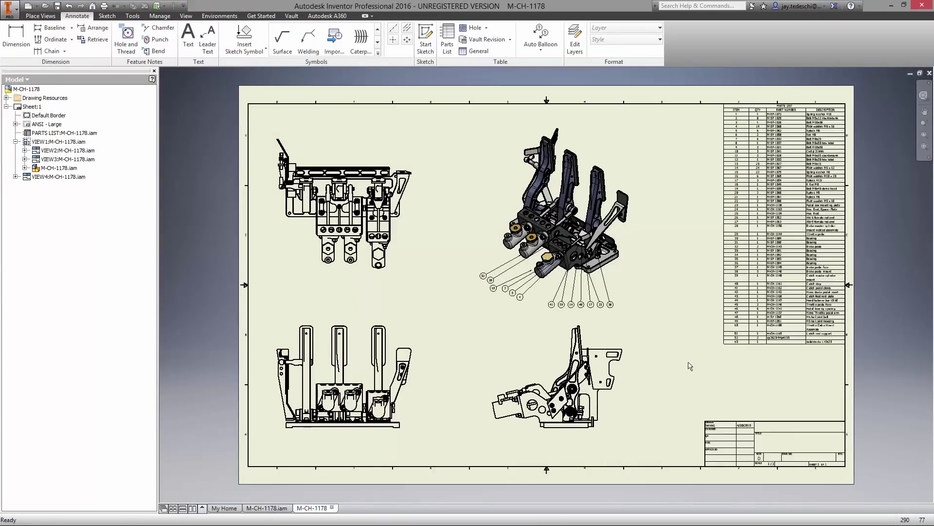
{"action": "scroll", "coordinate": [689, 366], "scroll_direction": "up", "scroll_amount": 5}
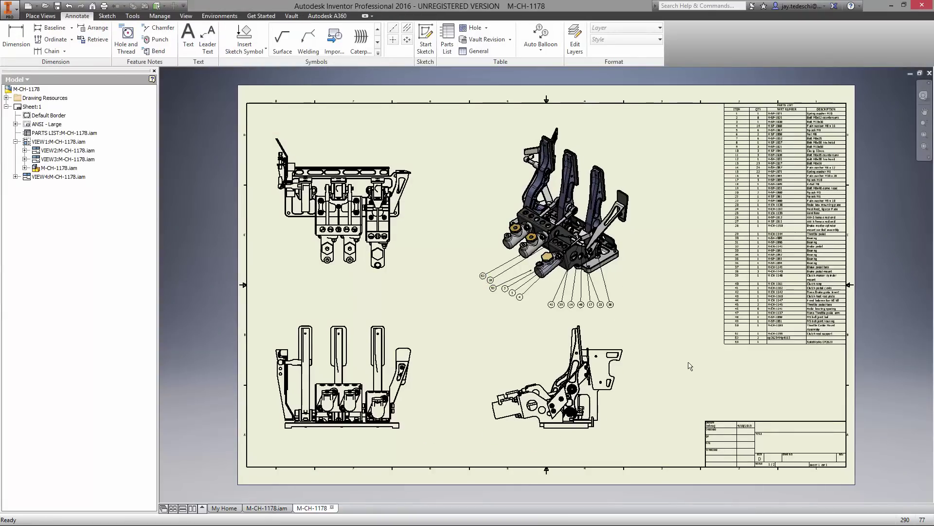
{"action": "scroll", "coordinate": [705, 360], "scroll_direction": "up", "scroll_amount": 2}
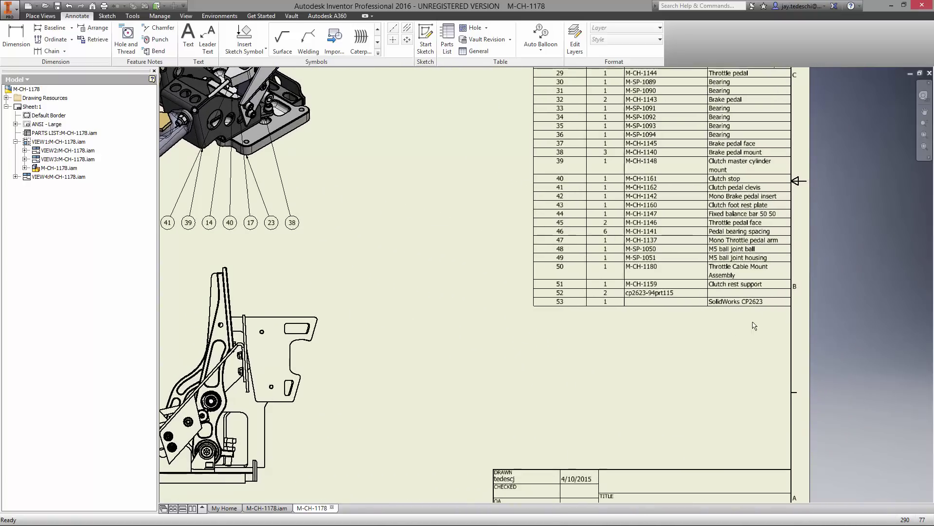
{"action": "left_click", "coordinate": [924, 123]}
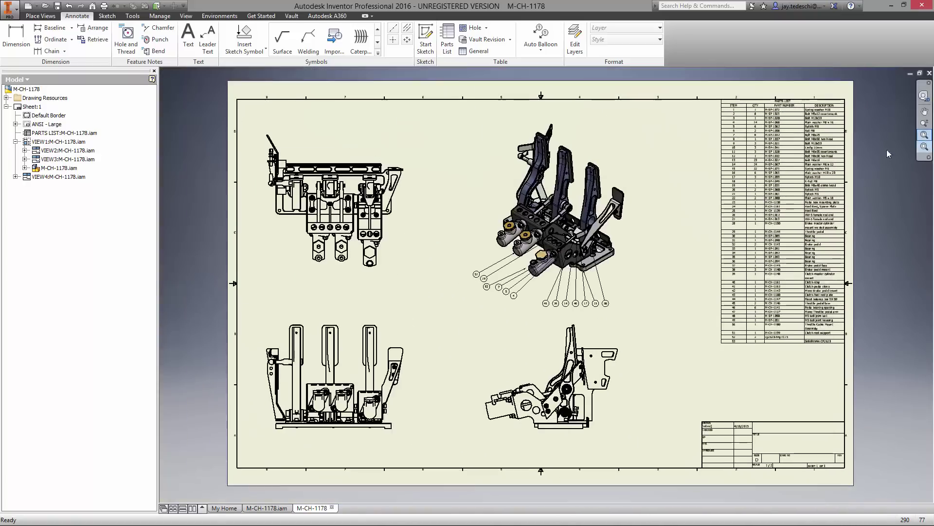
{"action": "left_click", "coordinate": [267, 507]}
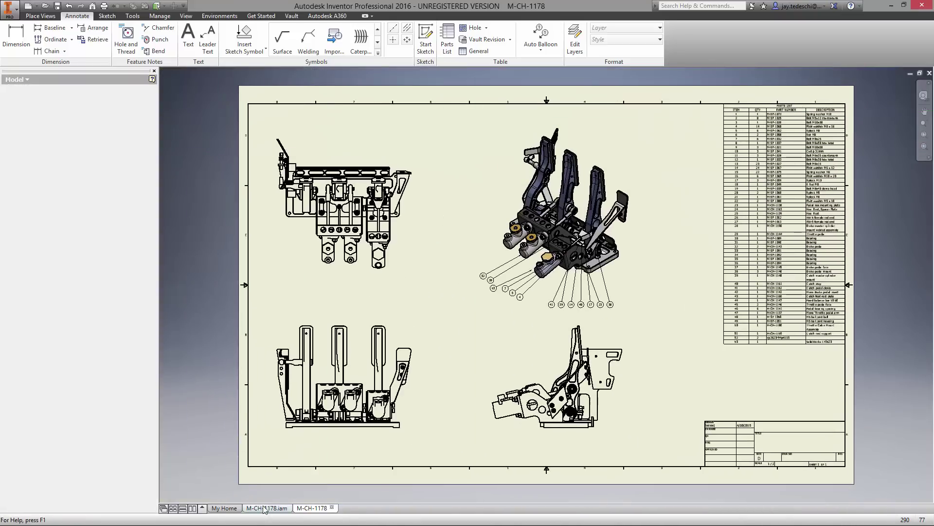
{"action": "middle_click_drag", "start_coordinate": [731, 322], "coordinate": [814, 325], "text": "shift"}
{"action": "key", "text": "F6"}
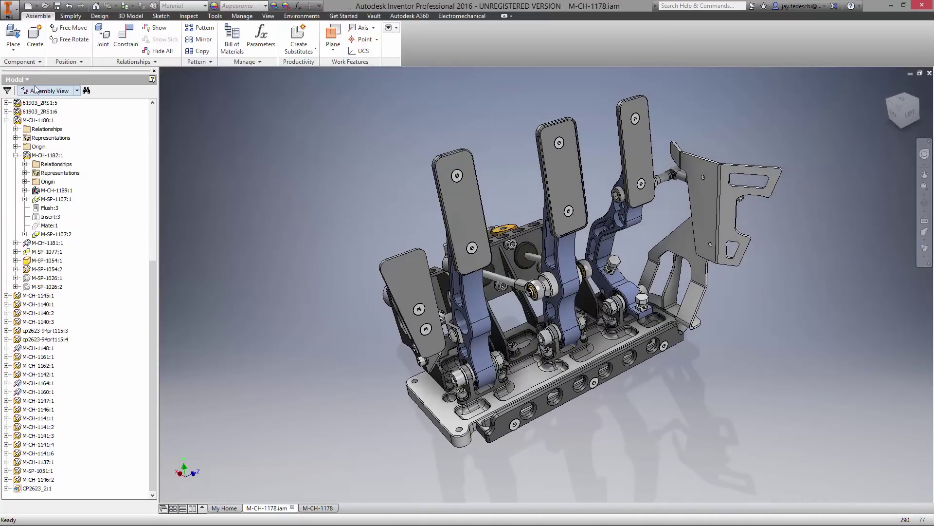
From the Vault browser, check in M-CH-1178.iam and its changed files with a hydraulic clutch cylinder comment
{"action": "left_click", "coordinate": [16, 79]}
{"action": "left_click", "coordinate": [24, 98]}
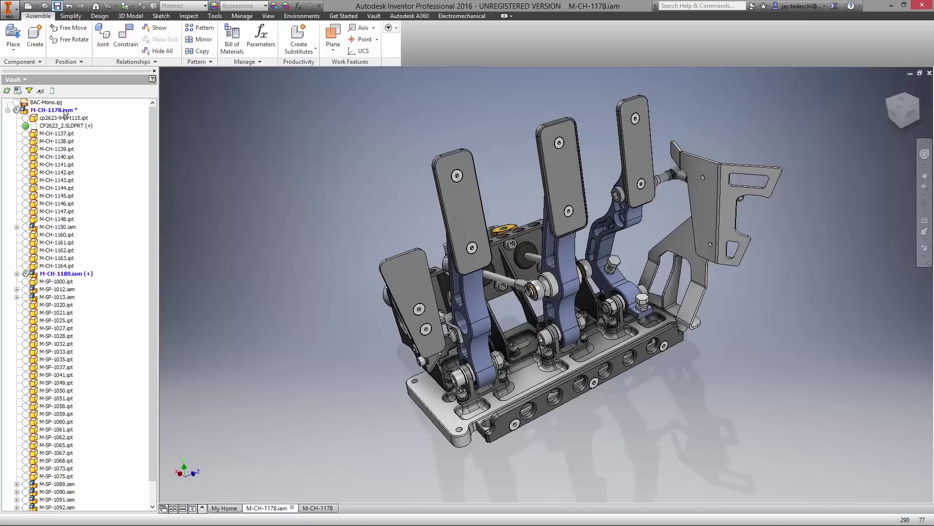
{"action": "right_click", "coordinate": [65, 111]}
{"action": "left_click", "coordinate": [88, 157]}
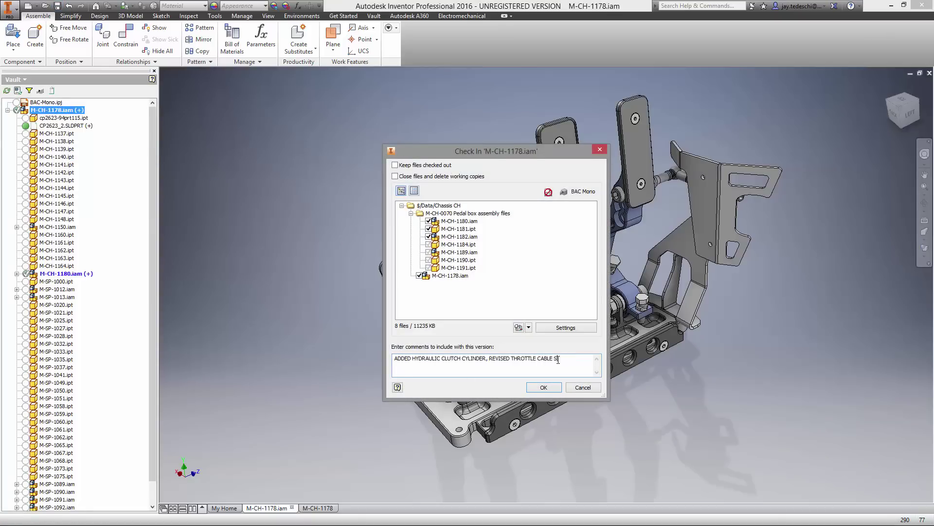
{"action": "left_click", "coordinate": [544, 387]}
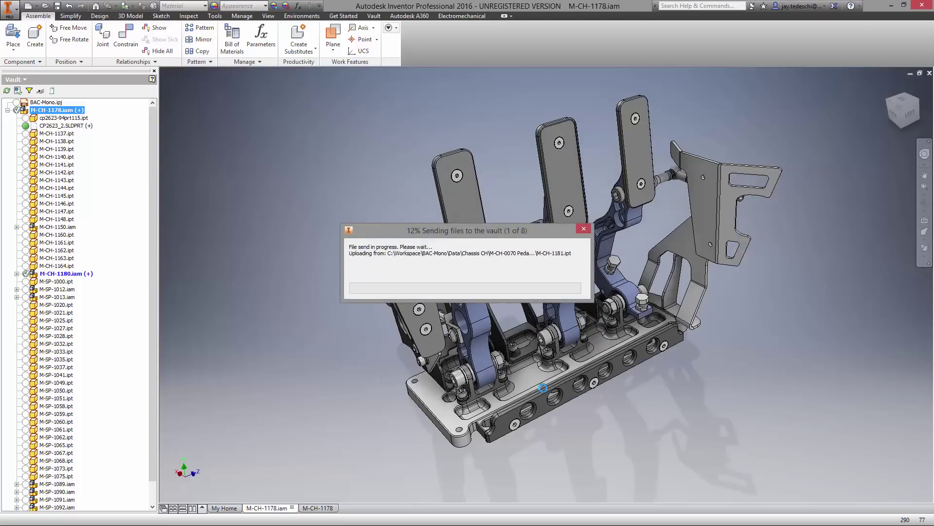